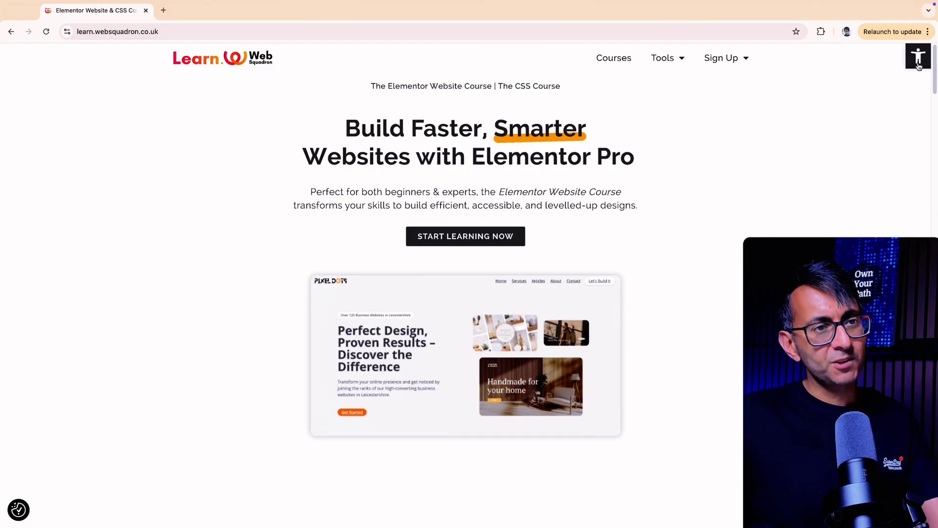
Step: On the live site, try larger and smaller text, grayscale and high contrast from the accessibility toolbar
left_click(913, 59)
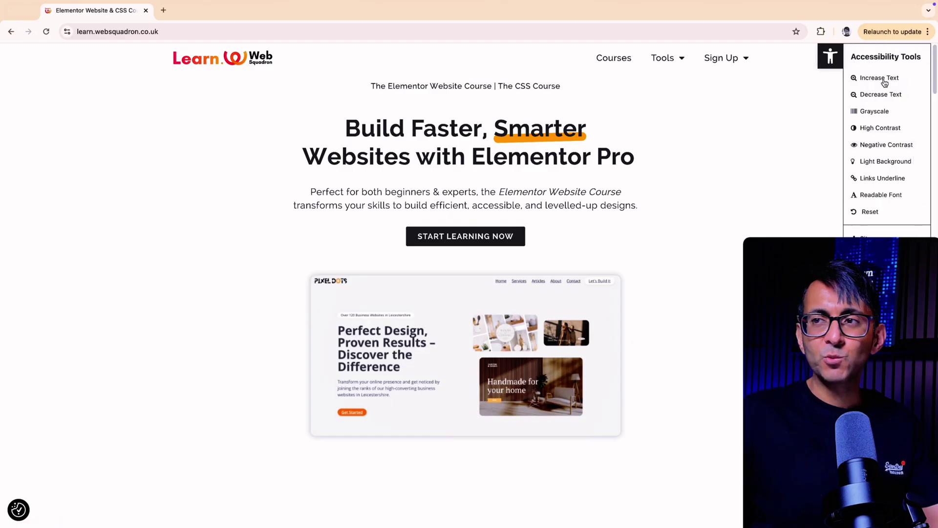
left_click(885, 82)
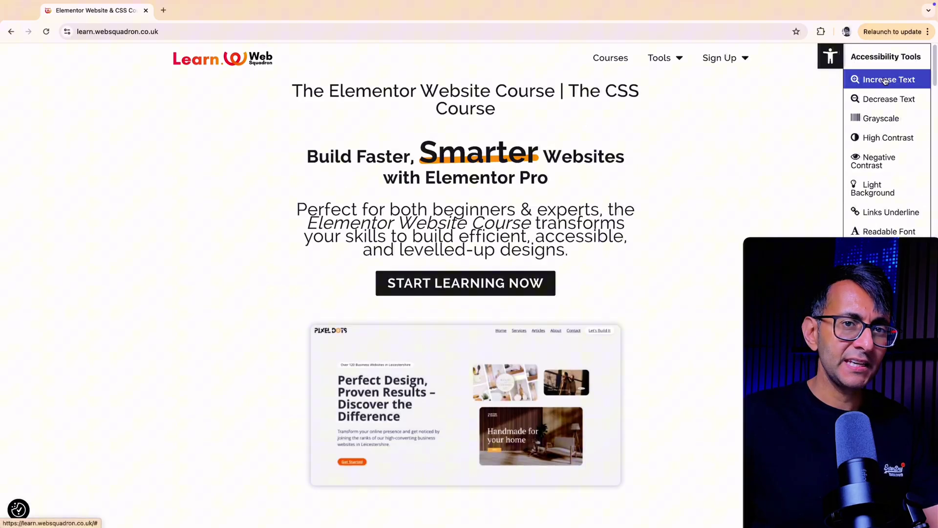
left_click(886, 103)
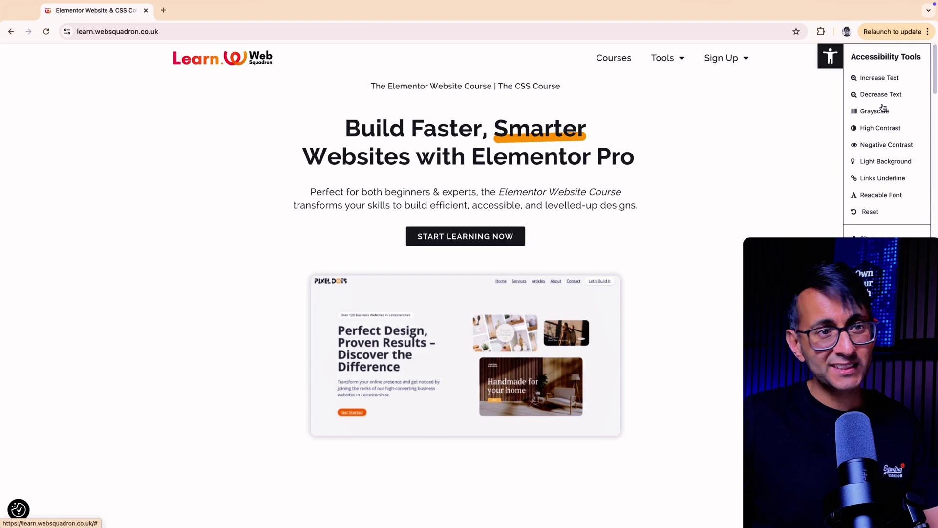
left_click(881, 112)
left_click(881, 113)
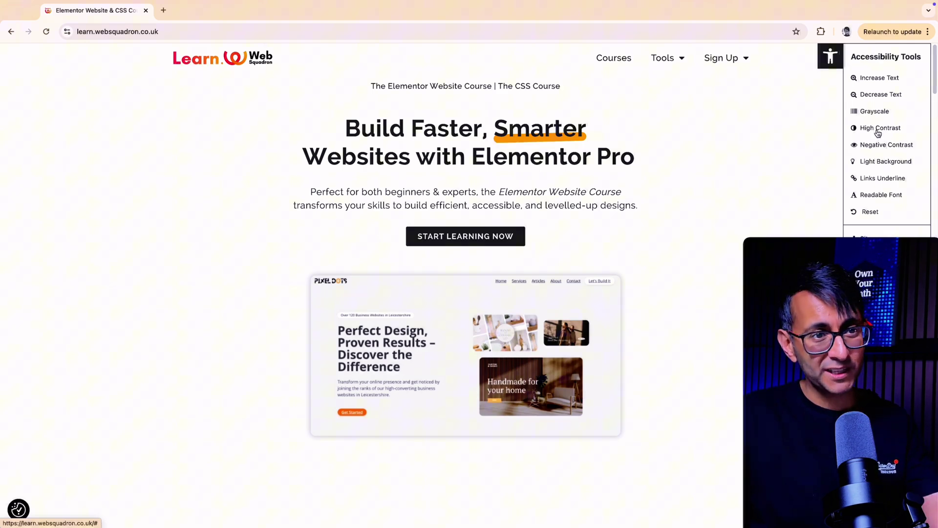
left_click(879, 129)
left_click(880, 133)
Step: Try negative contrast, light background and underlined links, then reset everything and close the toolbar
left_click(880, 145)
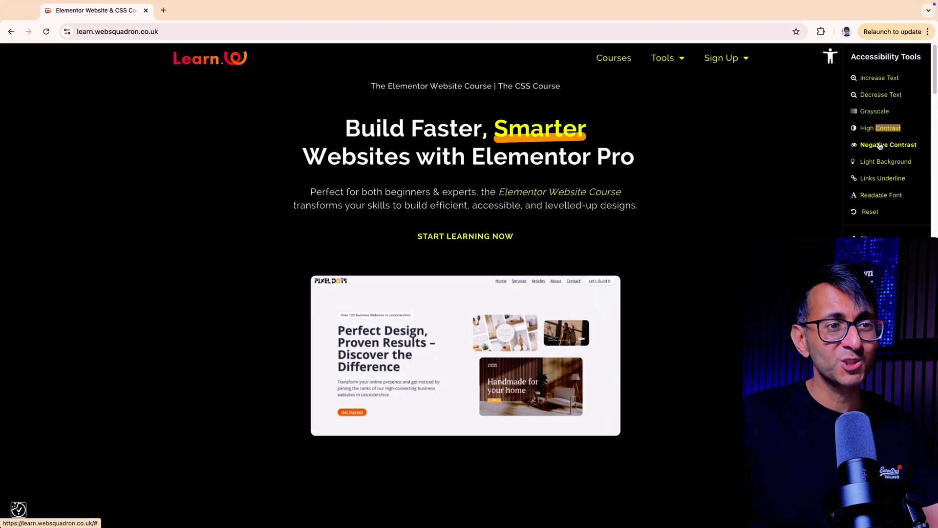
left_click(880, 145)
left_click(884, 163)
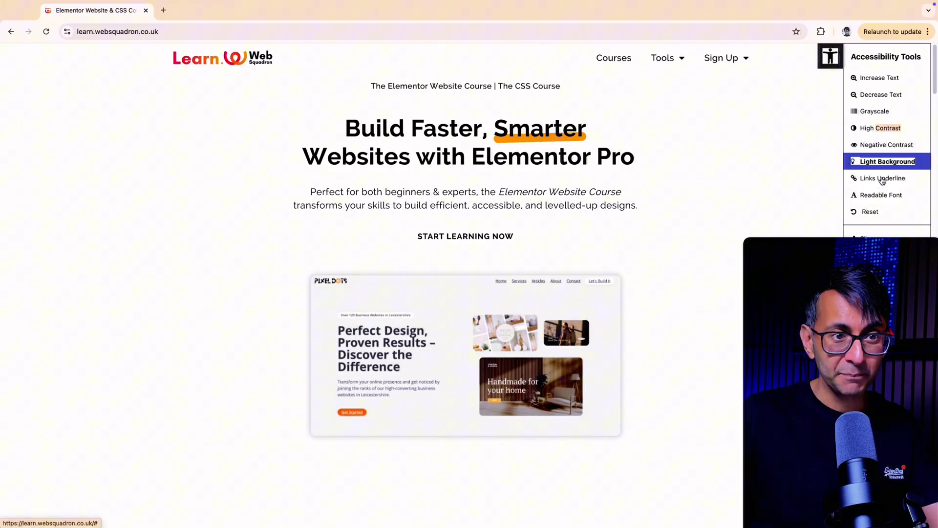
left_click(883, 178)
left_click(882, 179)
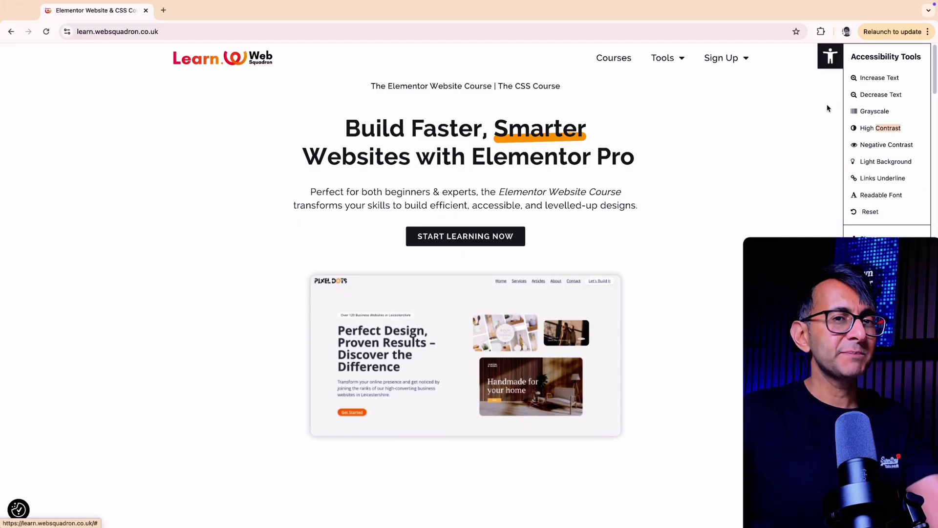
left_click(838, 57)
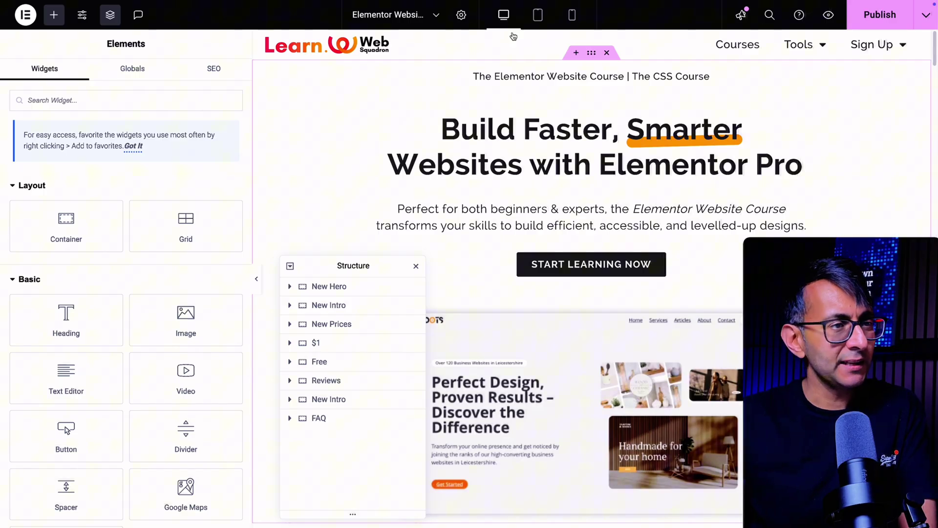
Step: Edit the Main Header Template and view the logo's media details with alt text 'The Learn Web Squadron Logo'
left_click(606, 39)
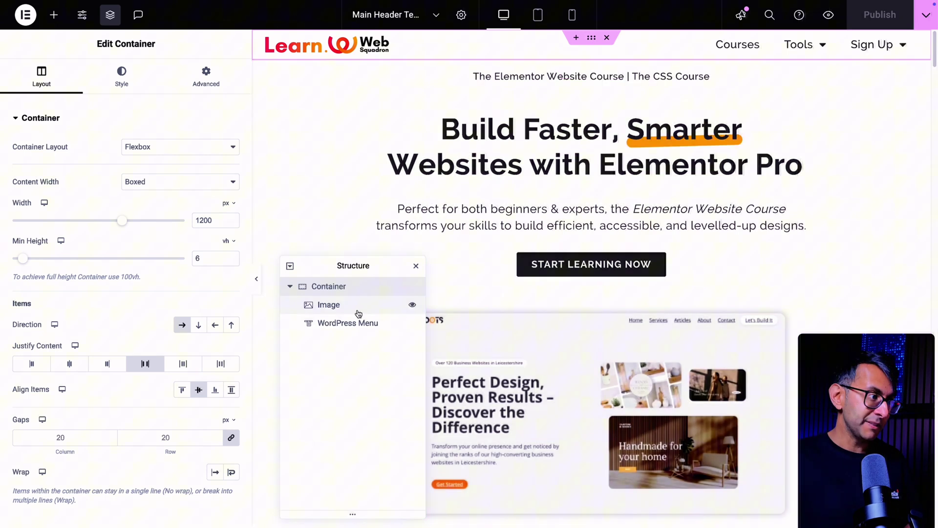
left_click(326, 304)
left_click(147, 192)
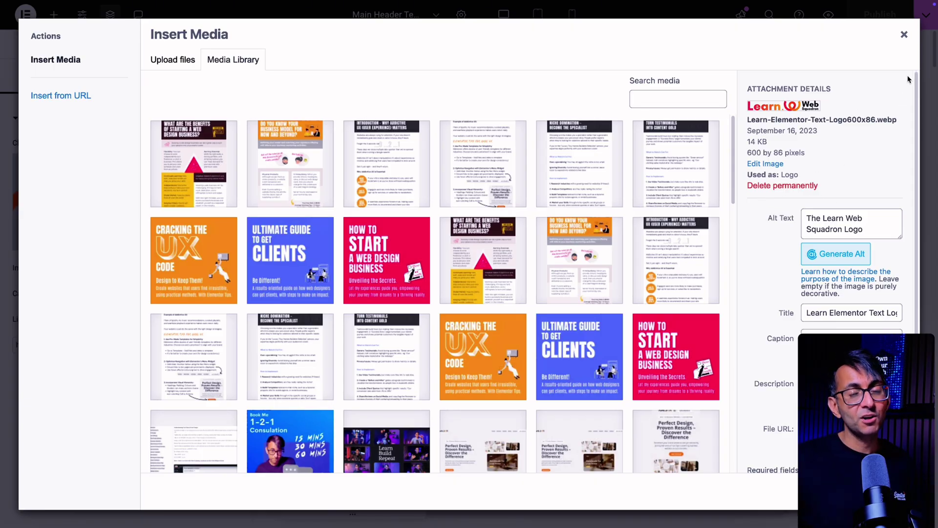
Step: Replace the logo link's custom attributes with aria-label|Links back to the Home Page
left_click(904, 34)
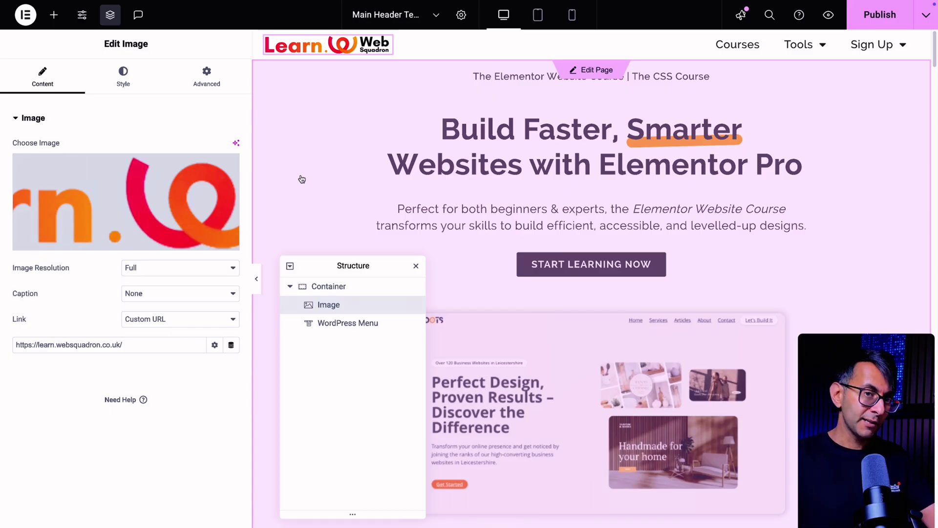
mouse_move(179, 204)
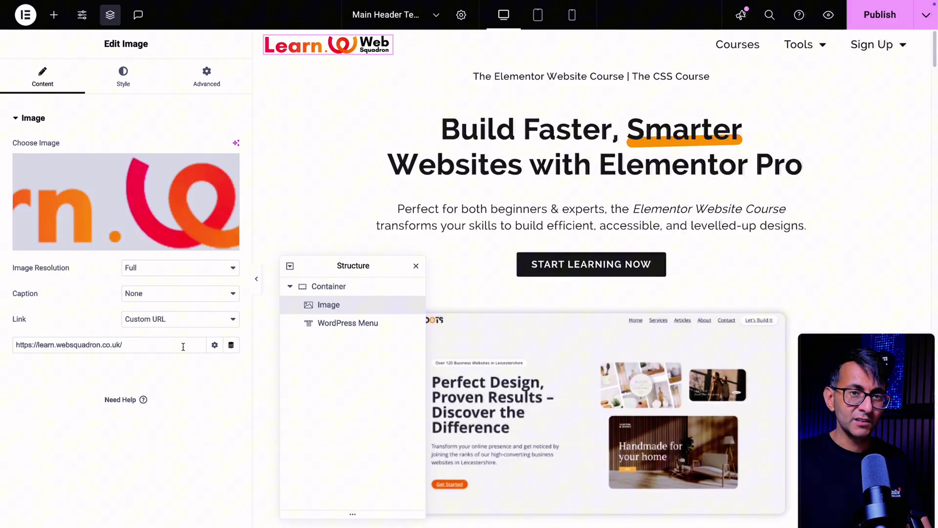
left_click(215, 345)
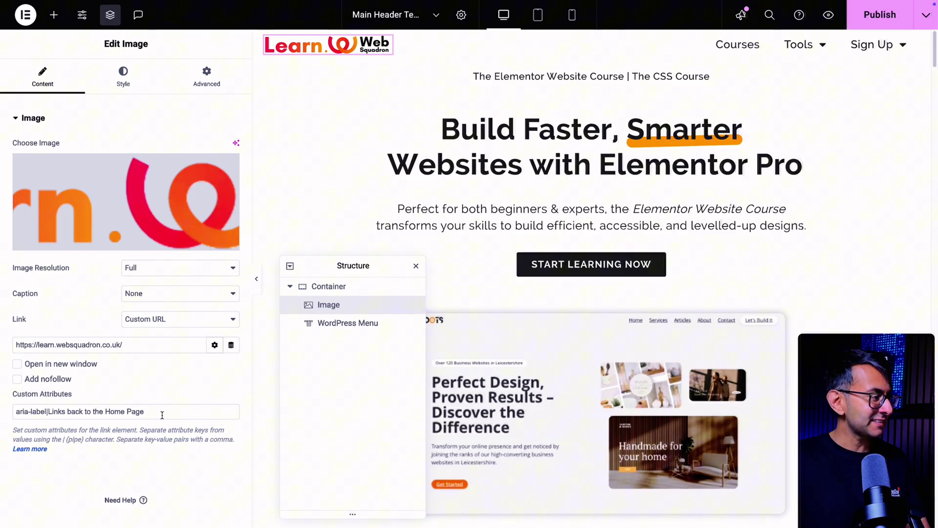
scroll(167, 412, "down", 1)
left_click_drag(166, 403, 16, 395)
key("ctrl+c")
key("BackSpace")
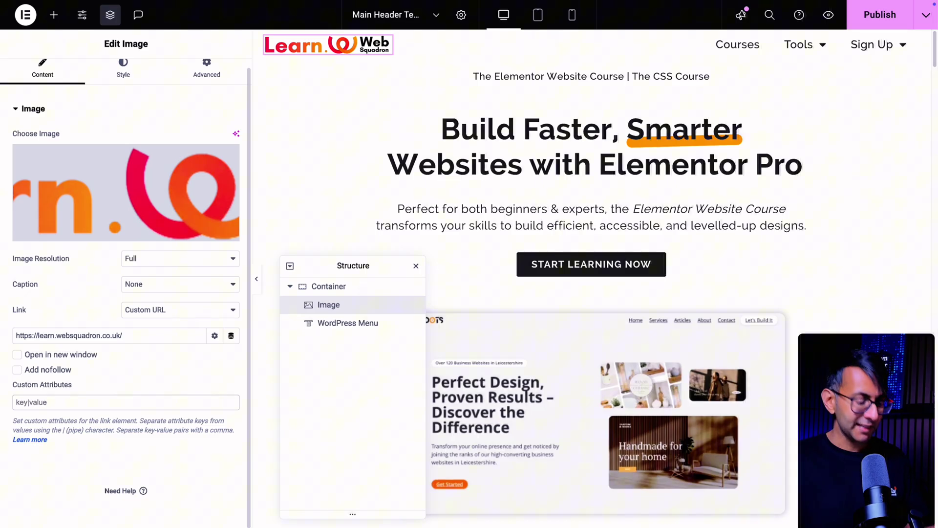
key("ctrl+v")
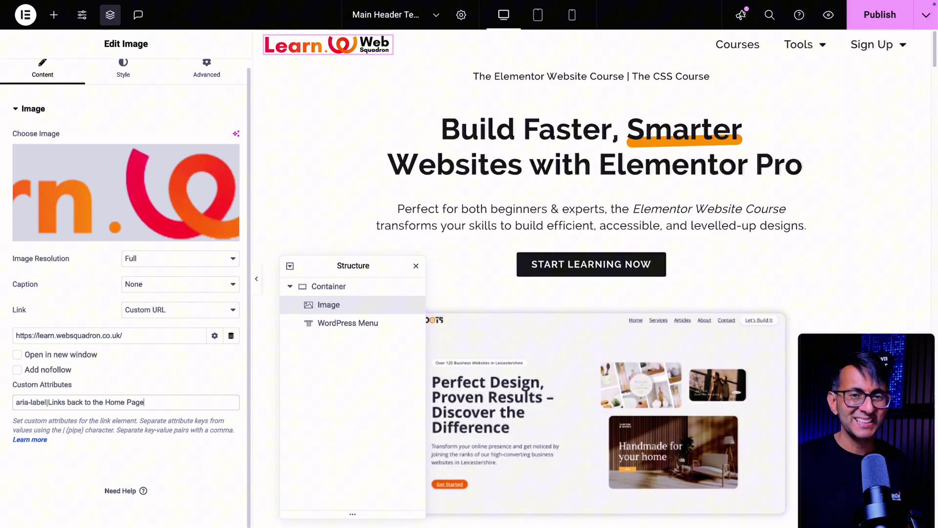
left_click_drag(382, 270, 361, 284)
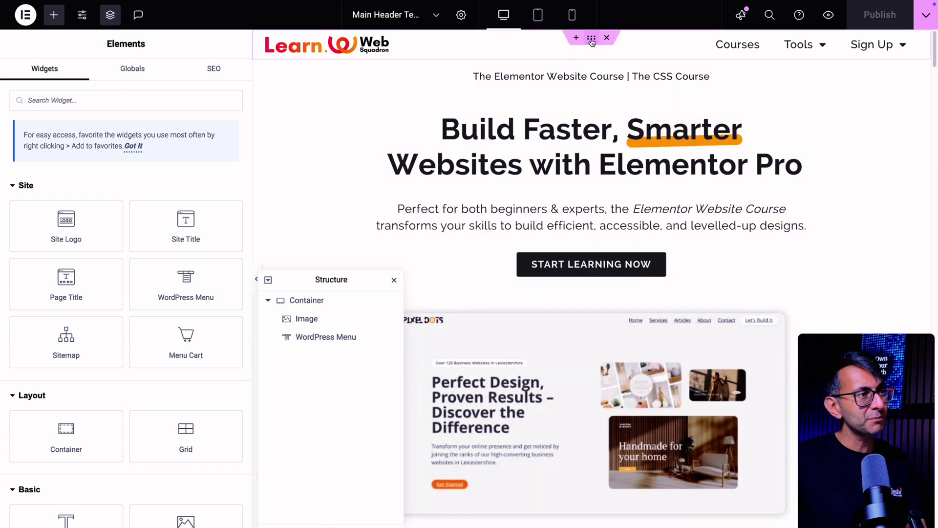
Step: Confirm the header template's settings keep the HTML tag set to header
left_click(592, 43)
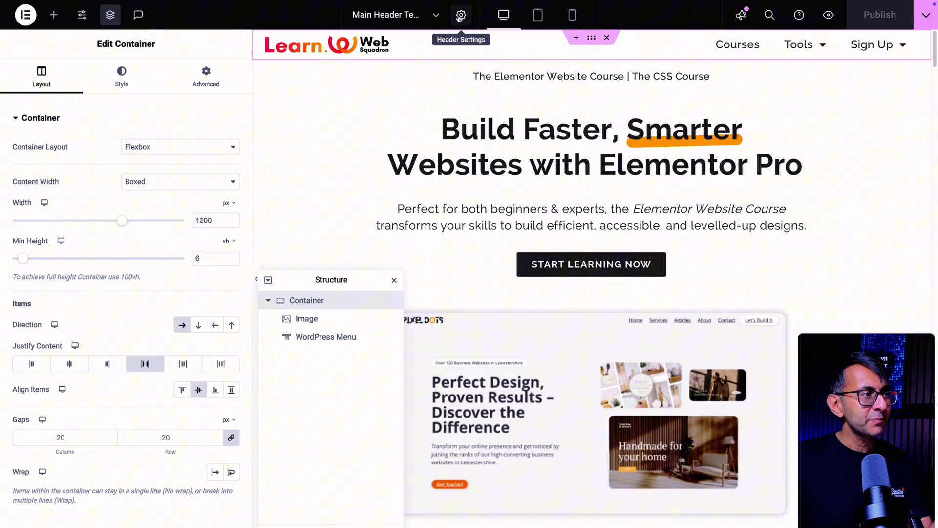
left_click(459, 17)
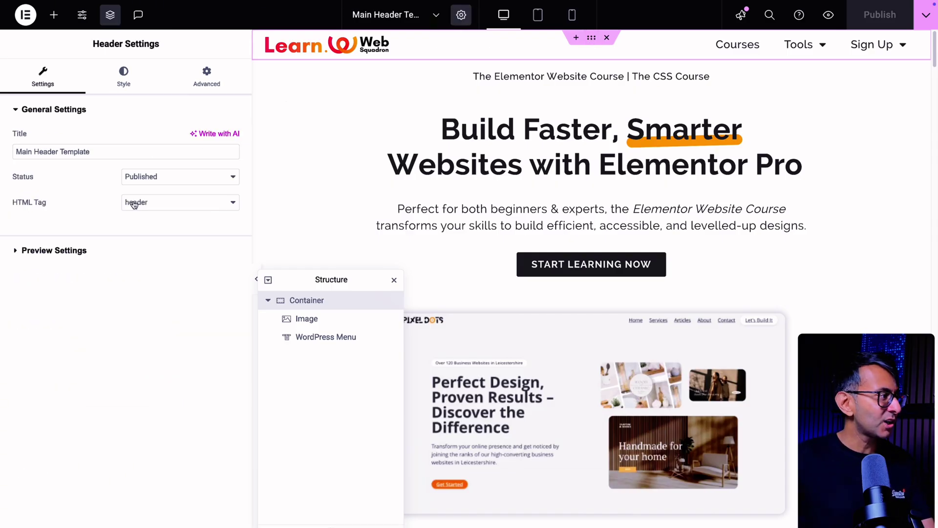
left_click(156, 203)
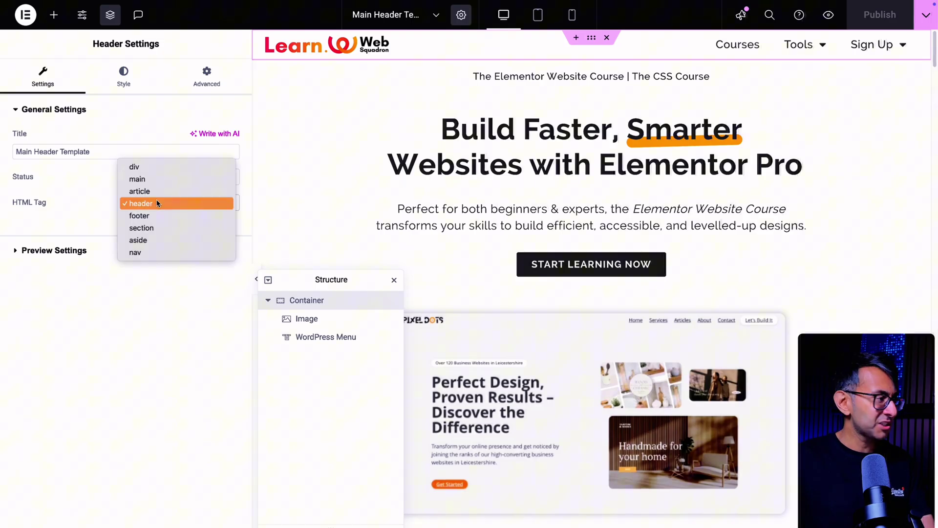
left_click(157, 203)
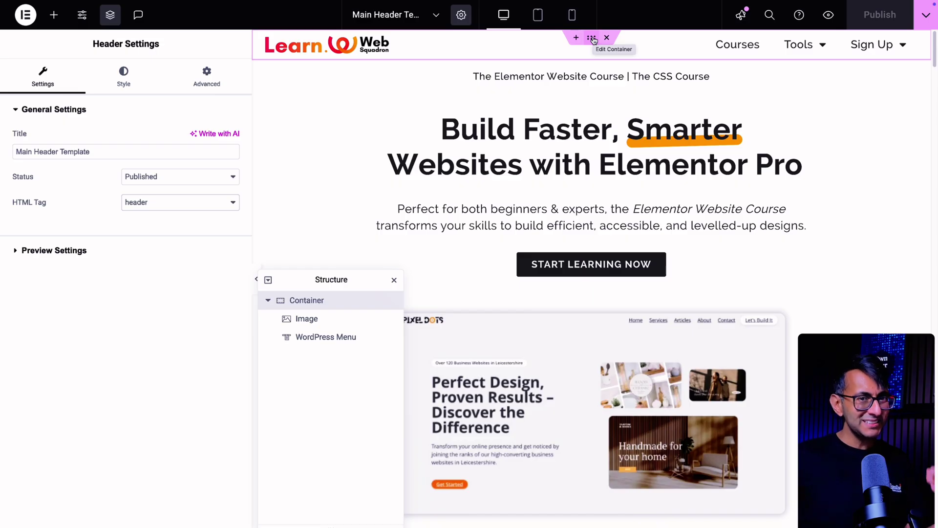
Step: Leave the header container's Additional Options HTML tag at Default
left_click(591, 39)
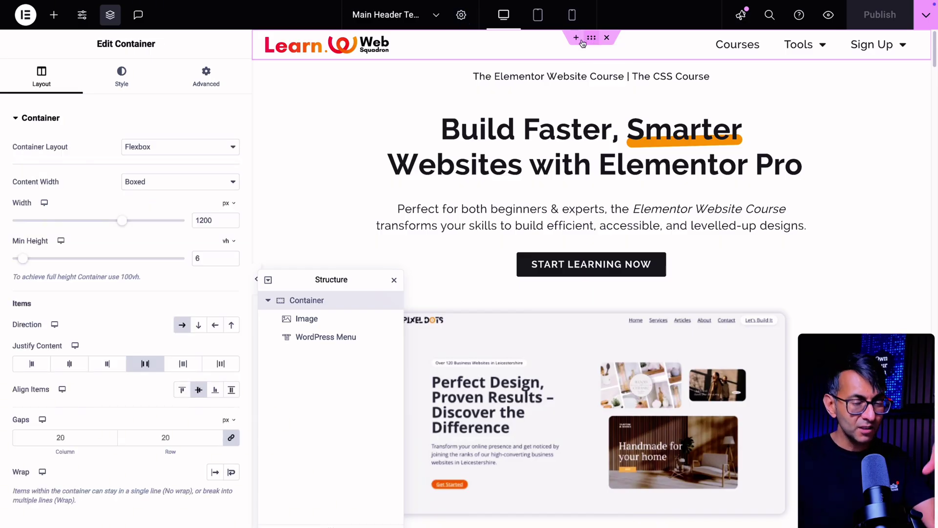
scroll(81, 353, "down", 2)
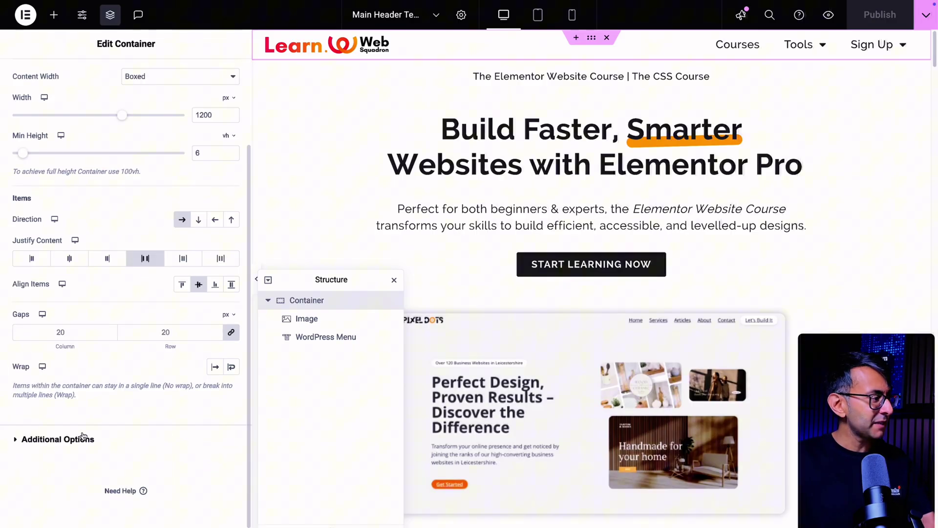
left_click(85, 436)
left_click(179, 208)
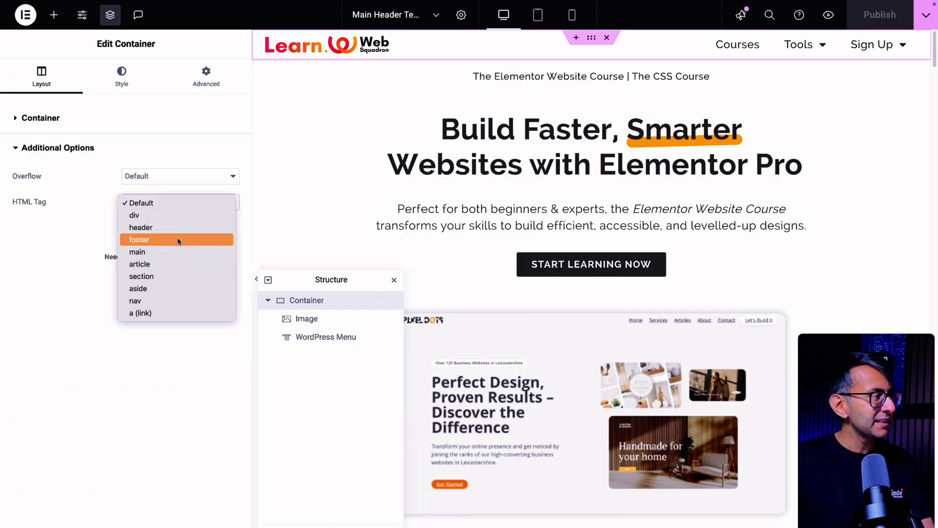
left_click(172, 413)
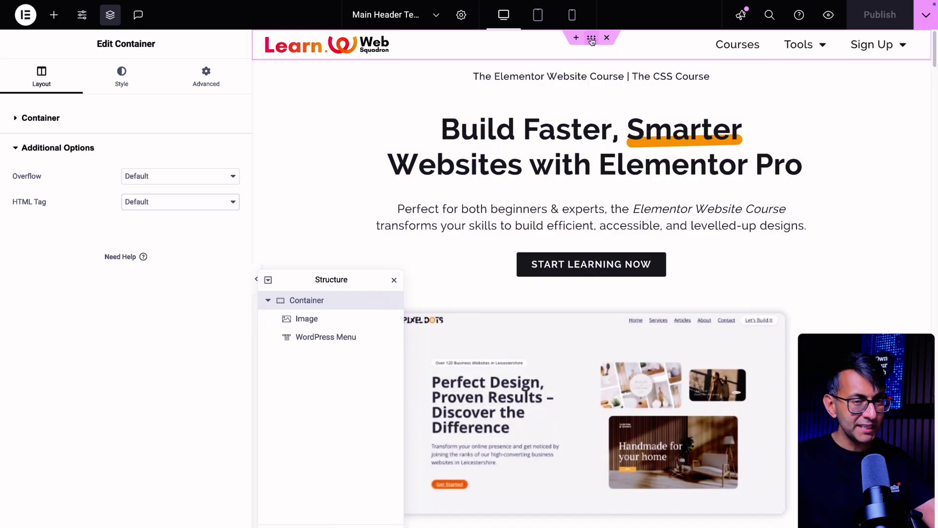
Step: Recheck that the template tag stays header, then return to editing the homepage content
left_click(461, 15)
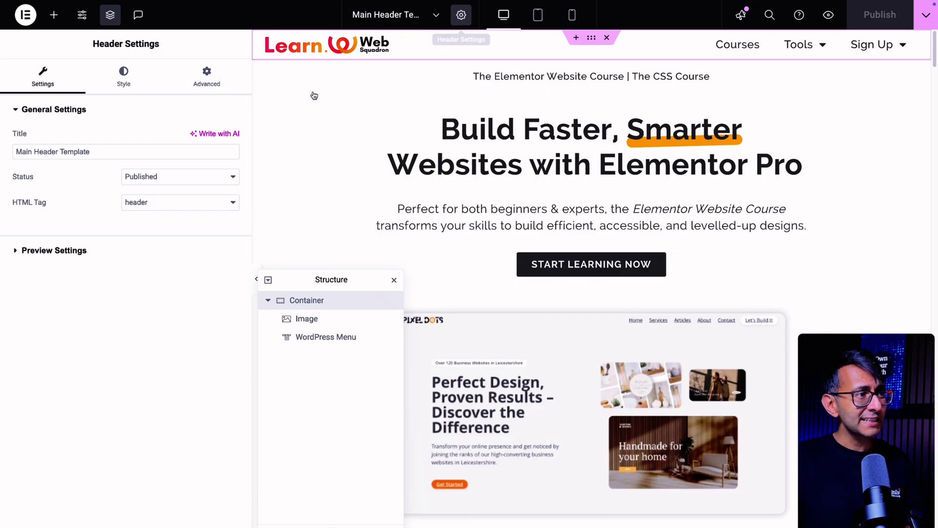
left_click(193, 202)
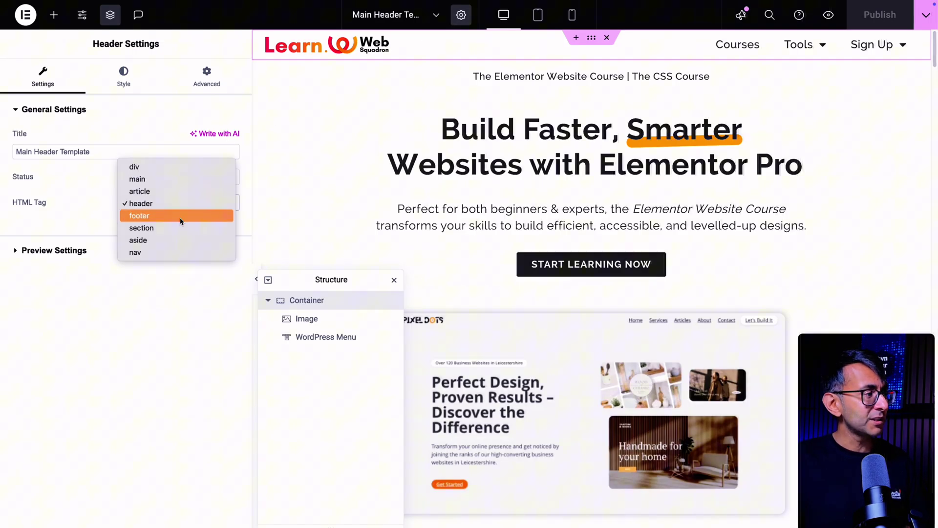
left_click(139, 335)
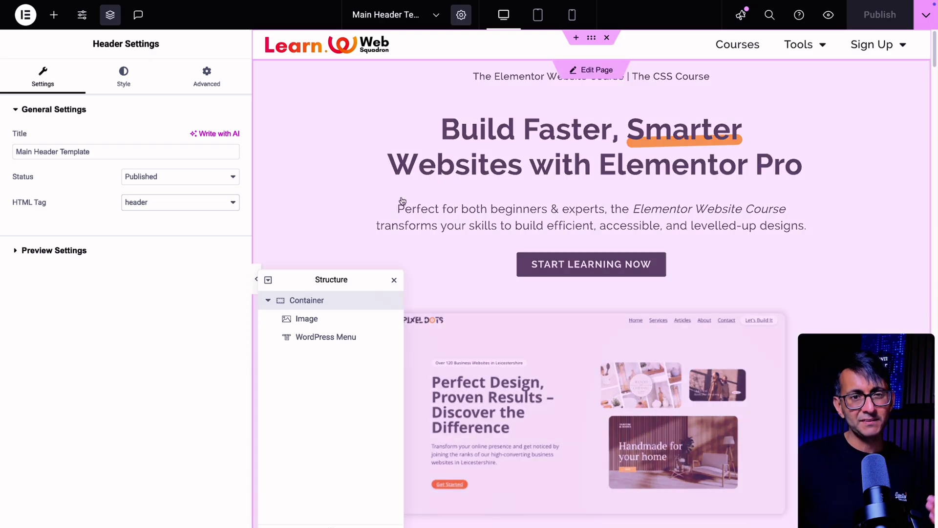
left_click(400, 203)
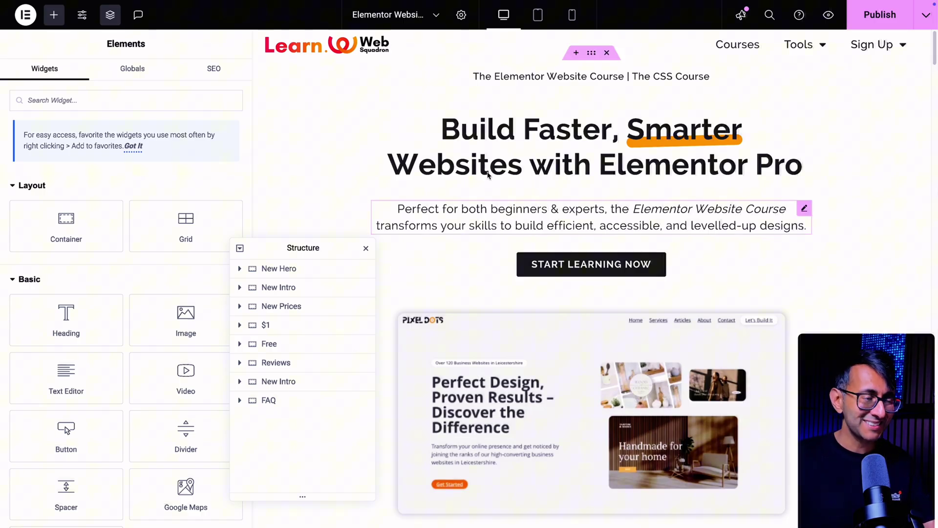
Step: Select the hero's START LEARNING NOW button to show its settings with the #join link
left_click(738, 87)
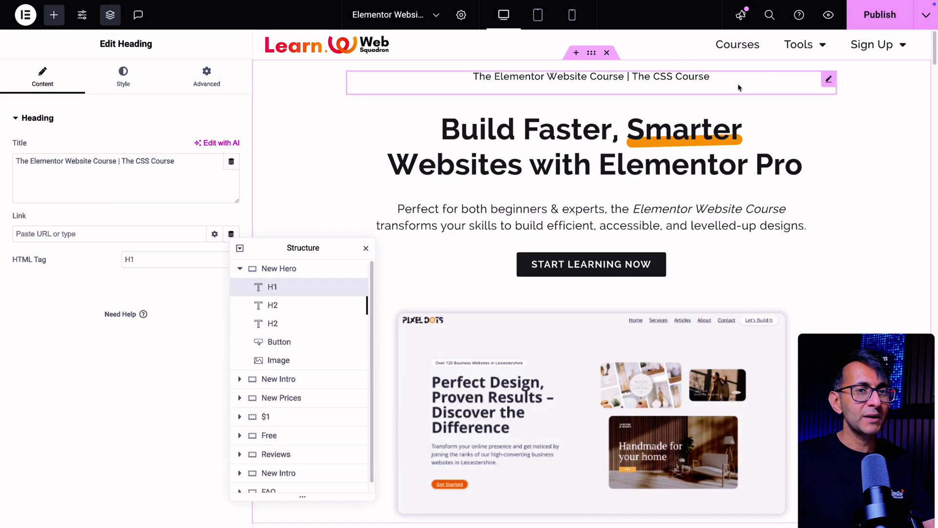
left_click(772, 142)
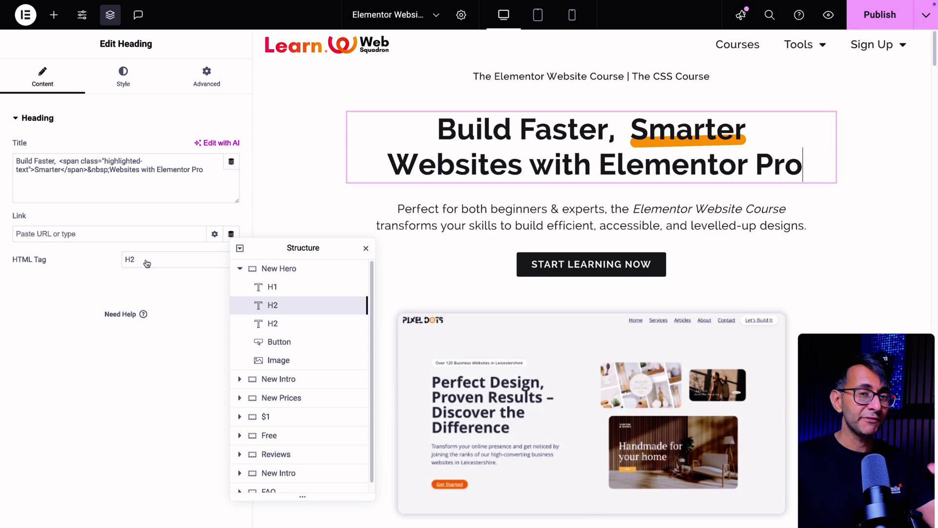
left_click(661, 262)
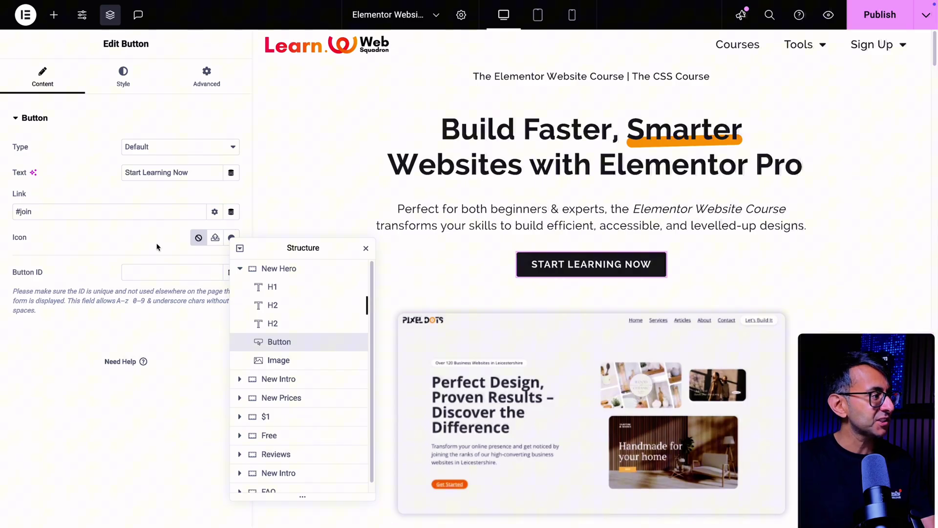
left_click_drag(288, 247, 350, 215)
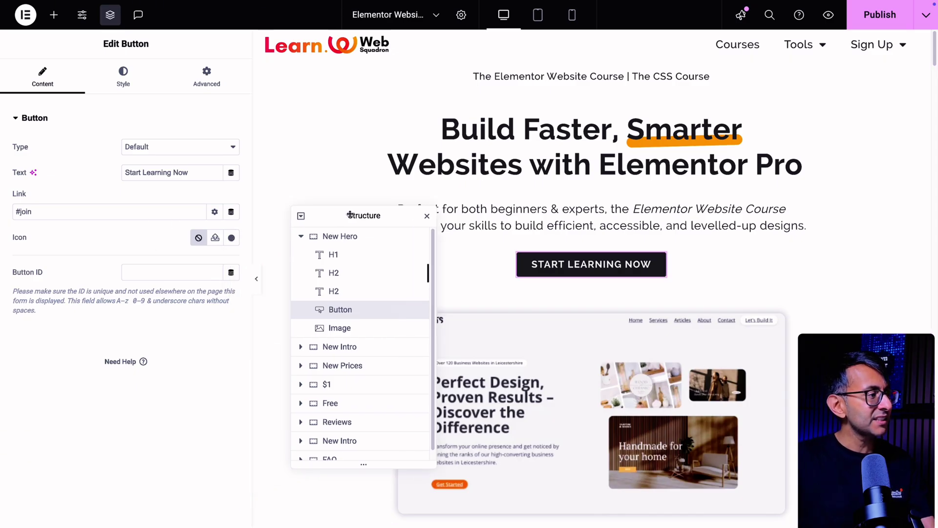
Step: Replace the button link's custom attribute with aria-label|Takes you to purchase our Course
left_click(215, 212)
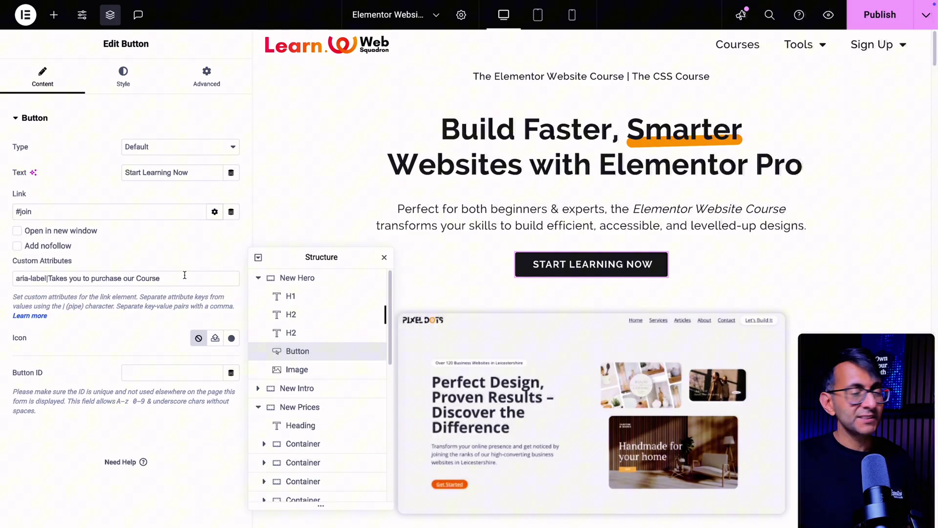
left_click_drag(184, 275, 18, 277)
key("ctrl+c")
key("BackSpace")
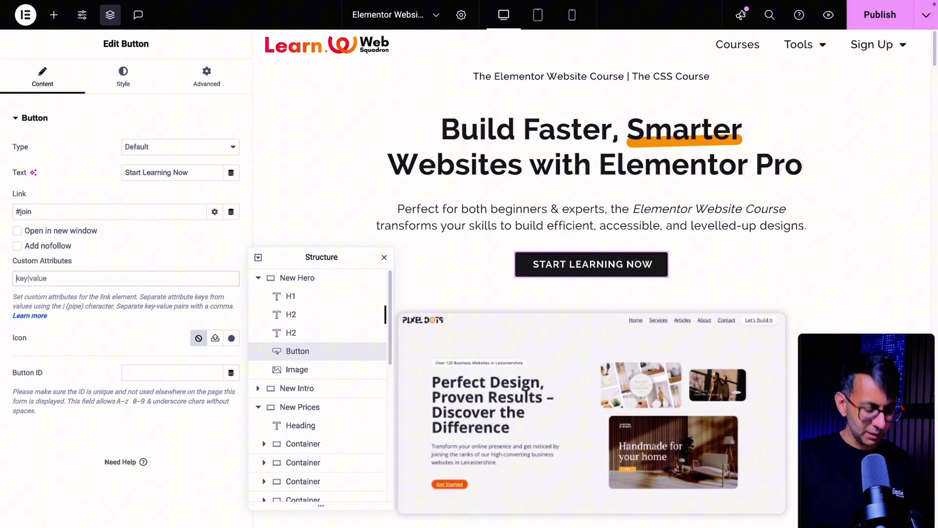
key("ctrl+v")
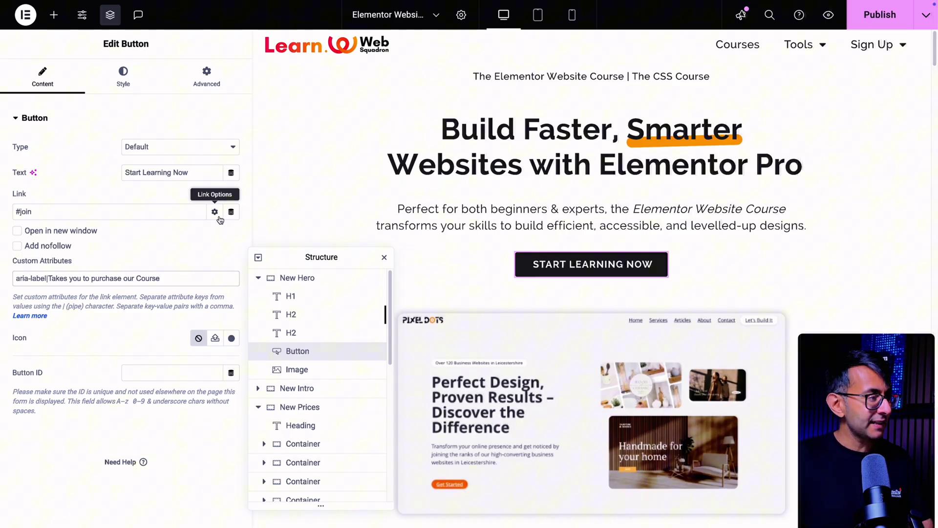
left_click(215, 212)
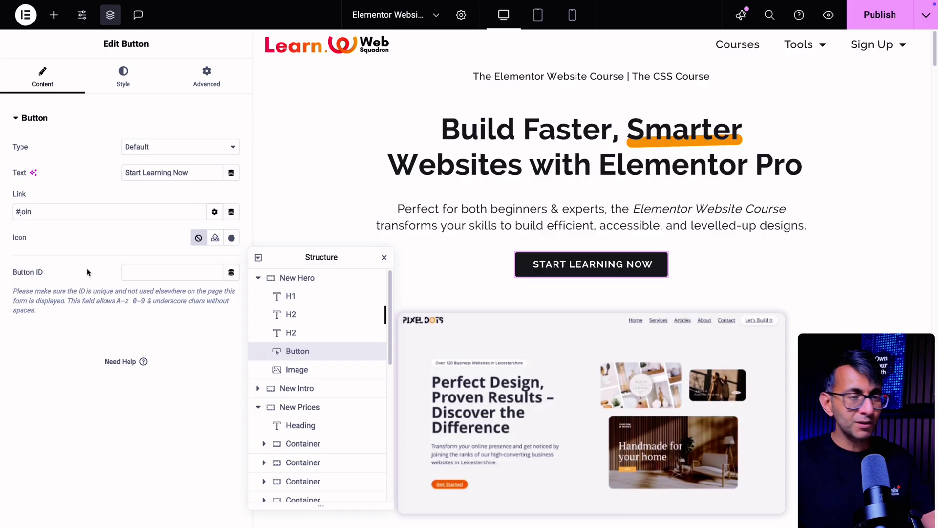
left_click(214, 213)
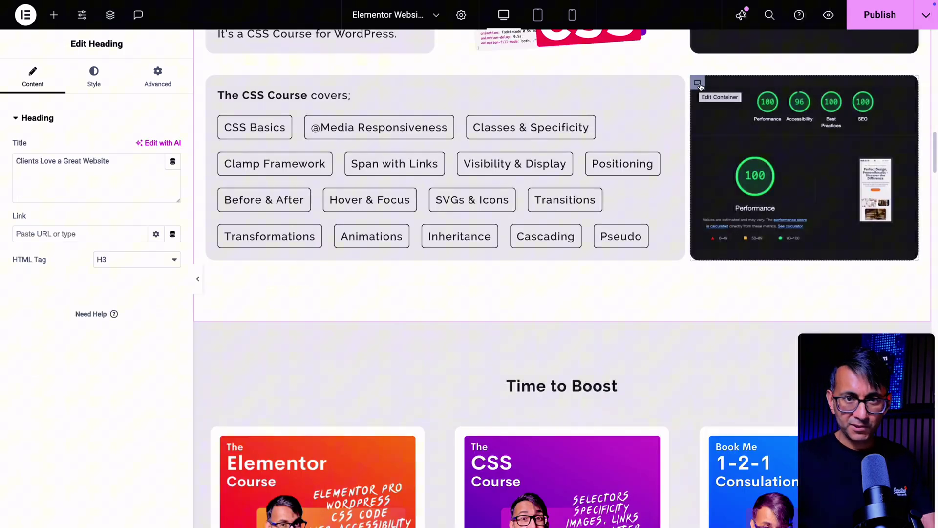
Step: Select the page-speed image container and inspect its background image in the media library without changes
left_click(698, 83)
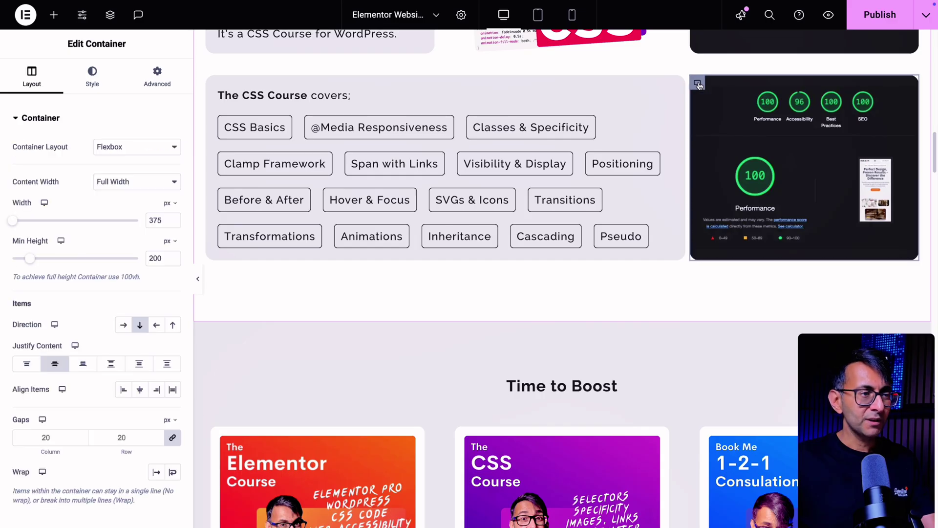
left_click(98, 91)
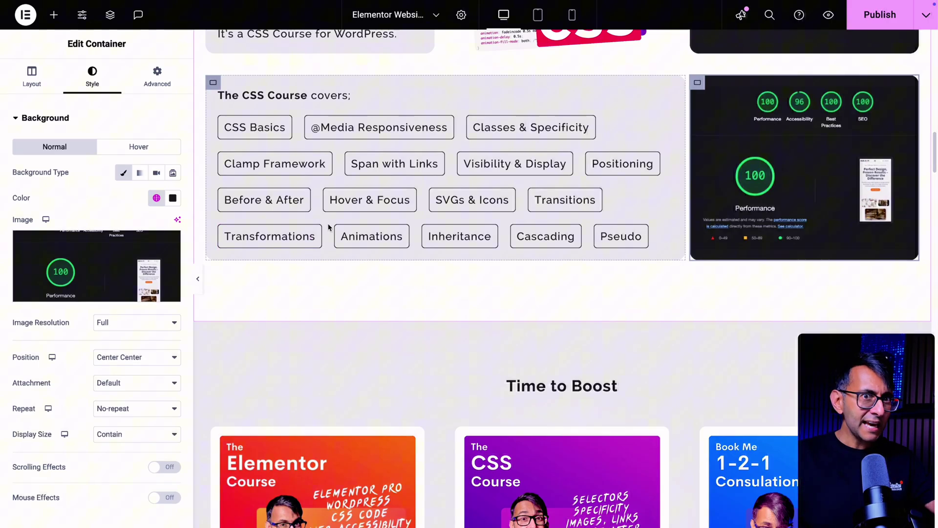
left_click(109, 258)
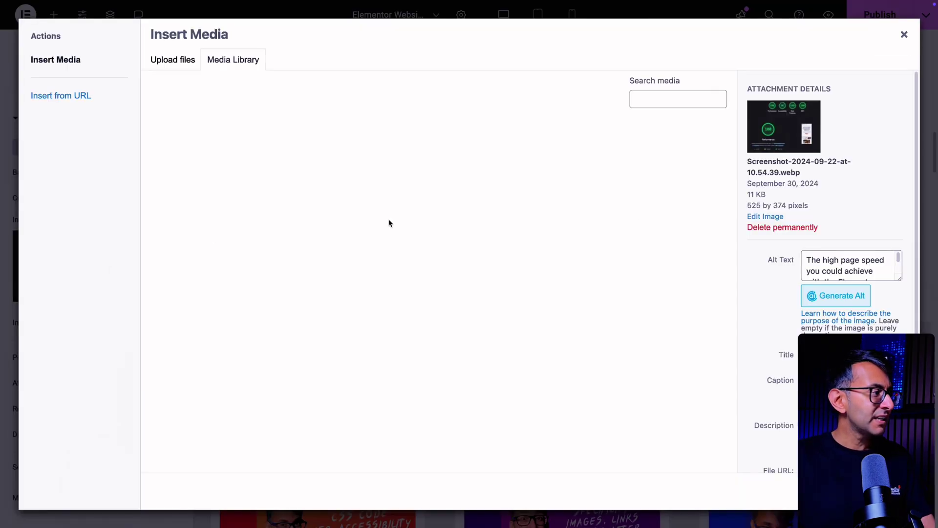
scroll(836, 269, "down", 2)
scroll(836, 269, "up", 2)
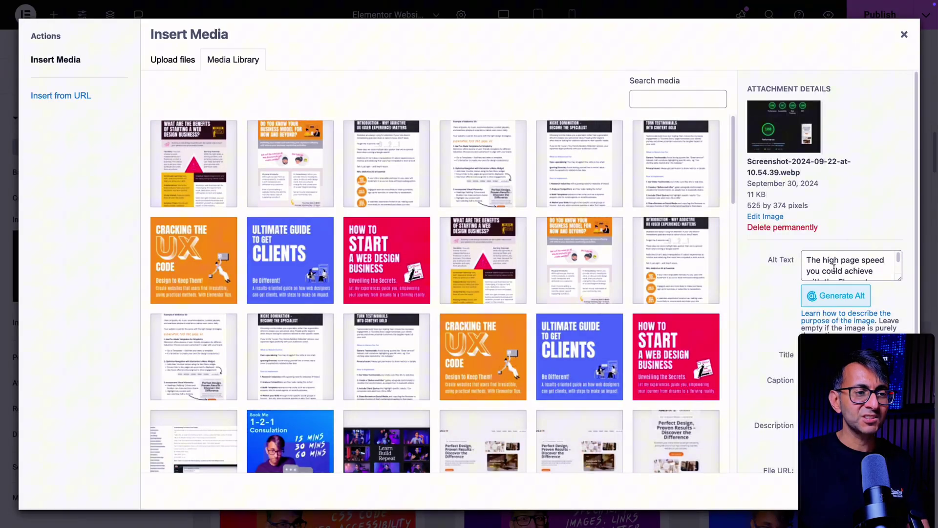
scroll(836, 269, "down", 2)
left_click(904, 35)
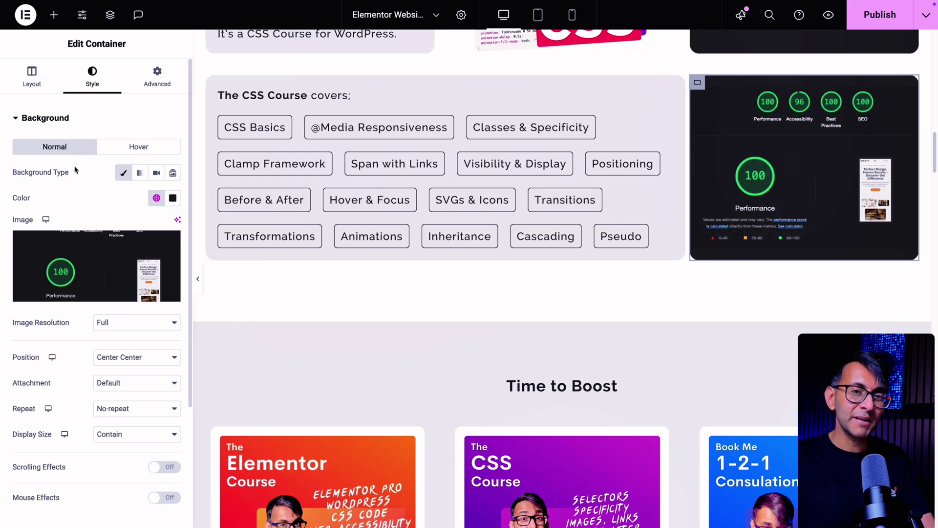
Step: Review the container's Layout Additional Options, then show its Advanced settings
left_click(32, 77)
scroll(88, 293, "down", 3)
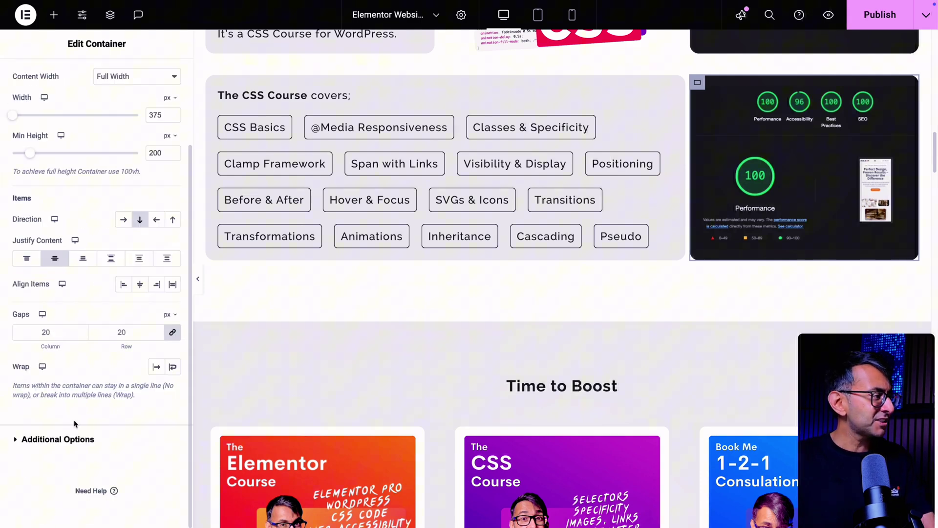
left_click(74, 437)
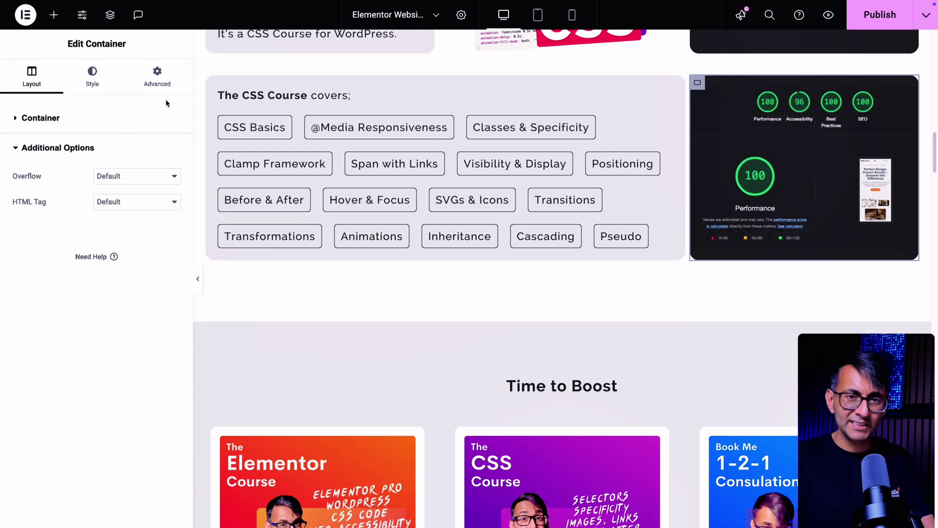
left_click(167, 82)
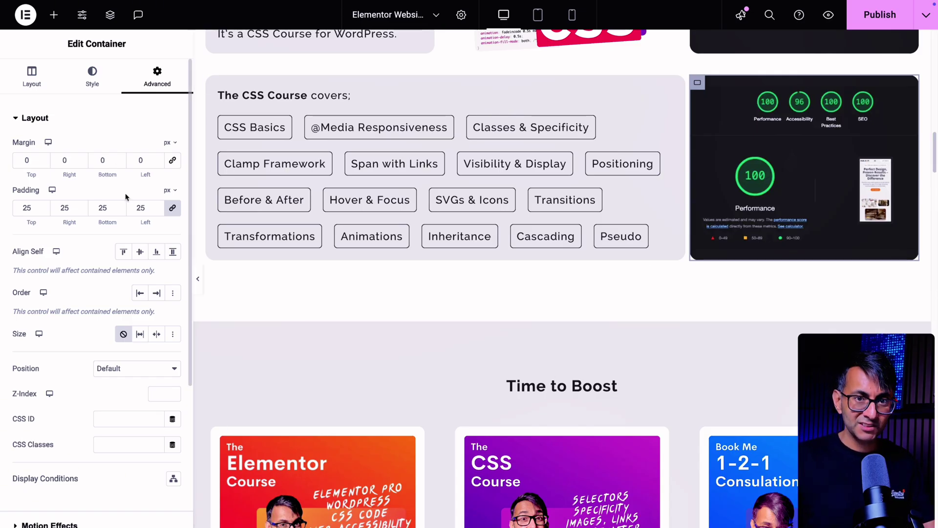
Step: Reveal the container's Attributes and highlight the role|img and aria-label|Page Speed Scores from the course lines
scroll(98, 293, "down", 5)
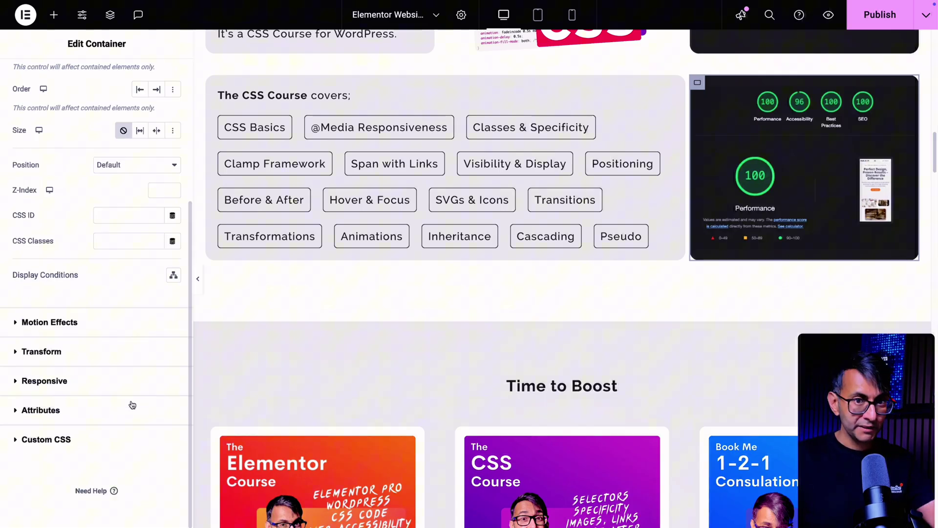
left_click(92, 438)
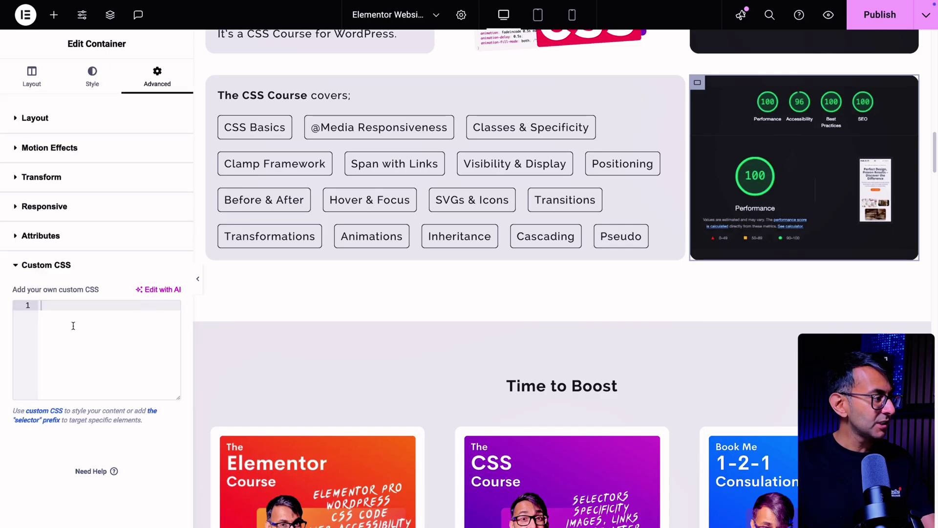
left_click(83, 243)
left_click_drag(47, 276, 16, 277)
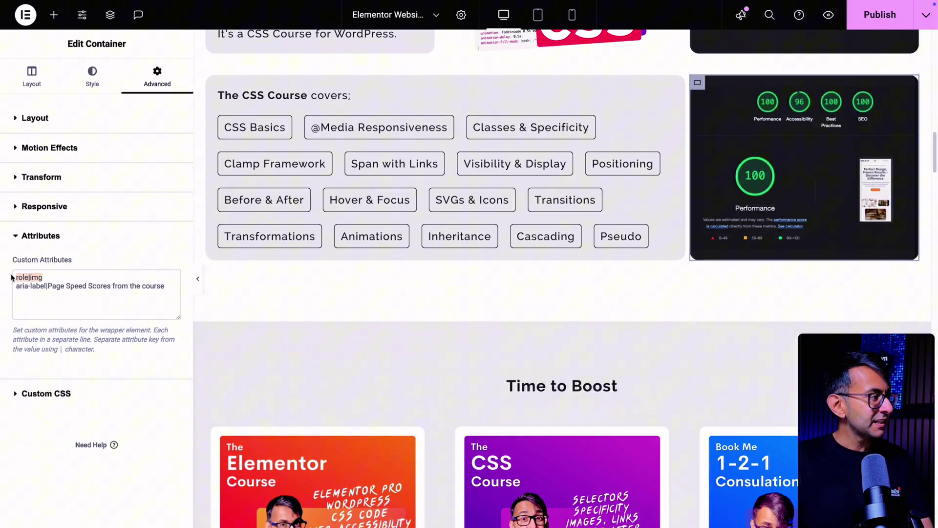
left_click(69, 299)
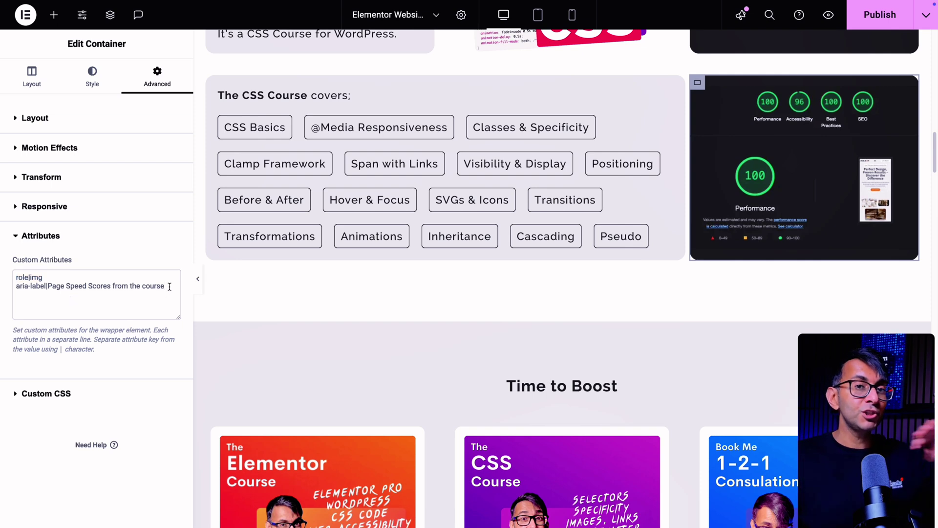
left_click_drag(169, 287, 14, 287)
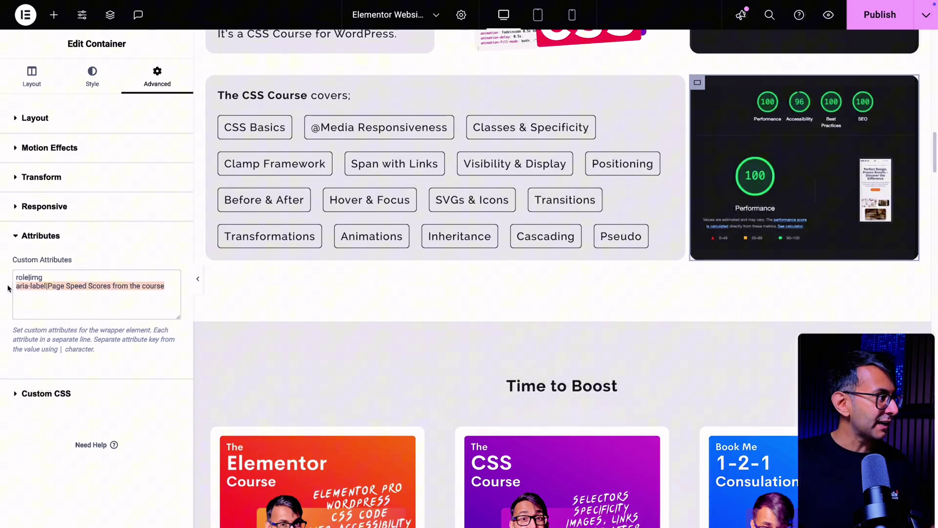
left_click(65, 312)
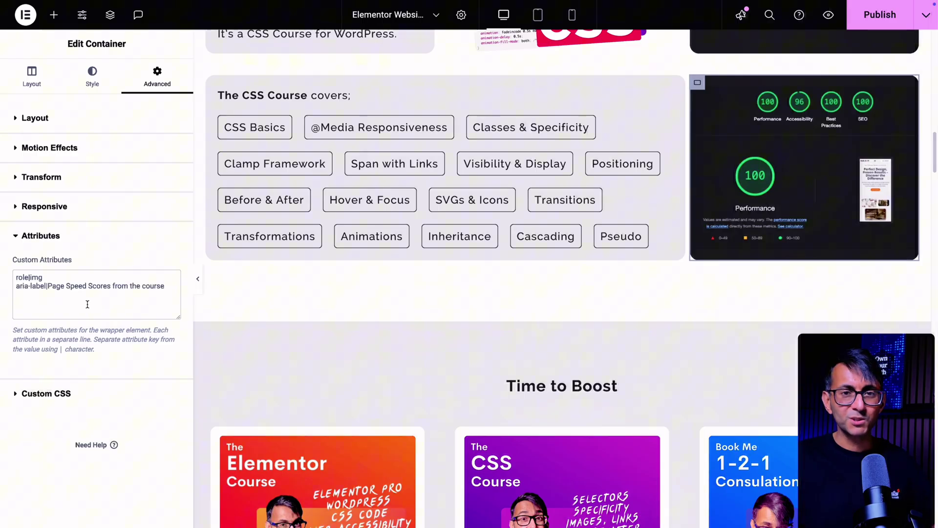
scroll(359, 306, "down", 5)
scroll(357, 343, "down", 2)
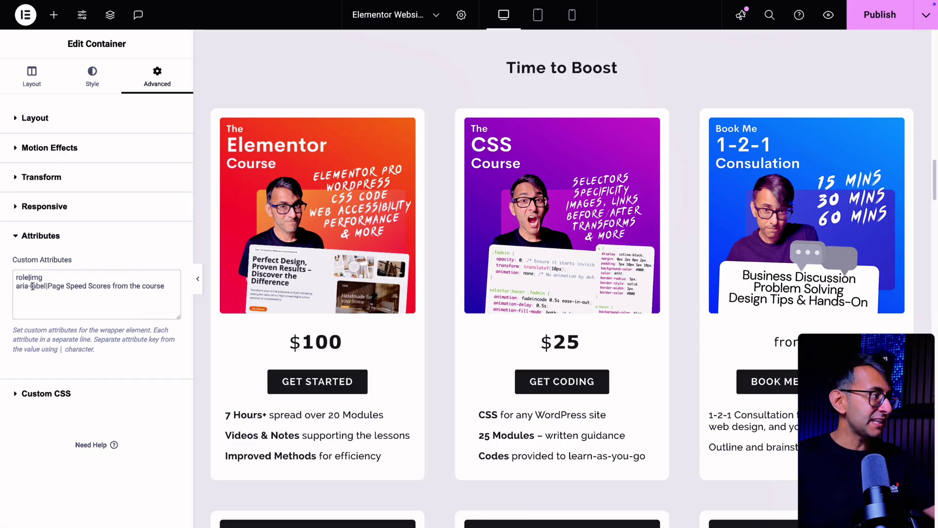
left_click_drag(18, 286, 167, 287)
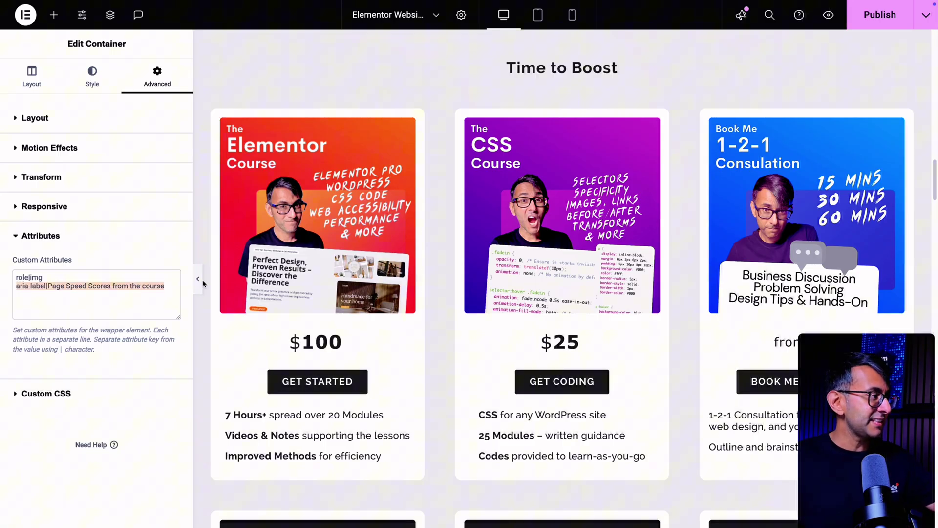
Step: Select the $100 course's GET STARTED button and inspect its Advanced custom attributes
left_click(413, 374)
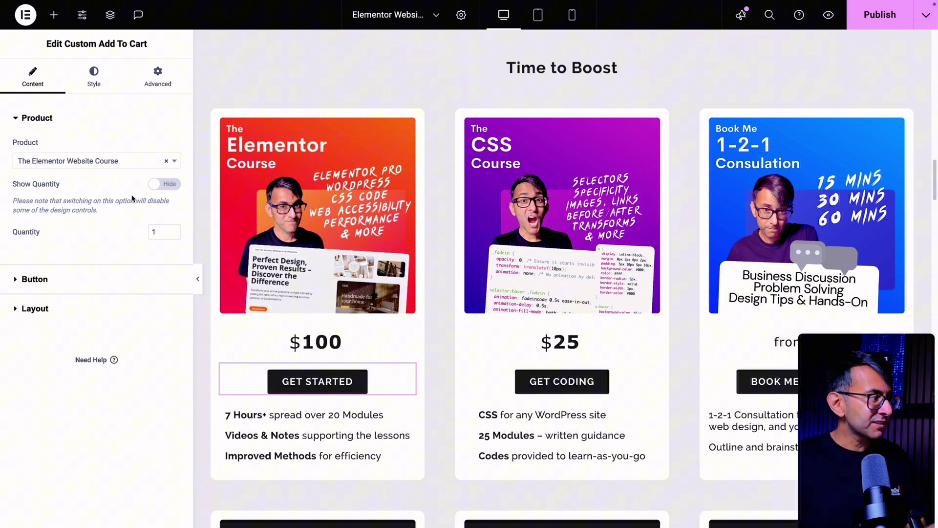
left_click(107, 285)
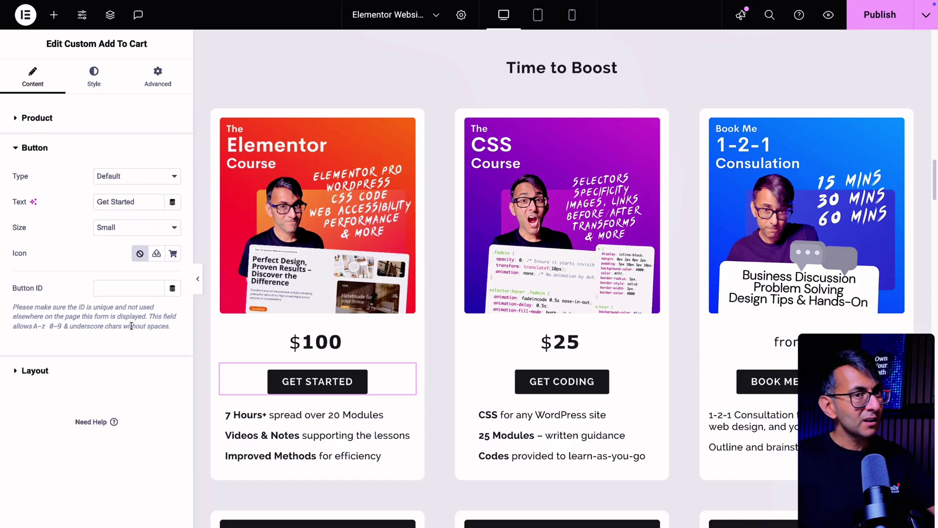
left_click(158, 84)
left_click(115, 375)
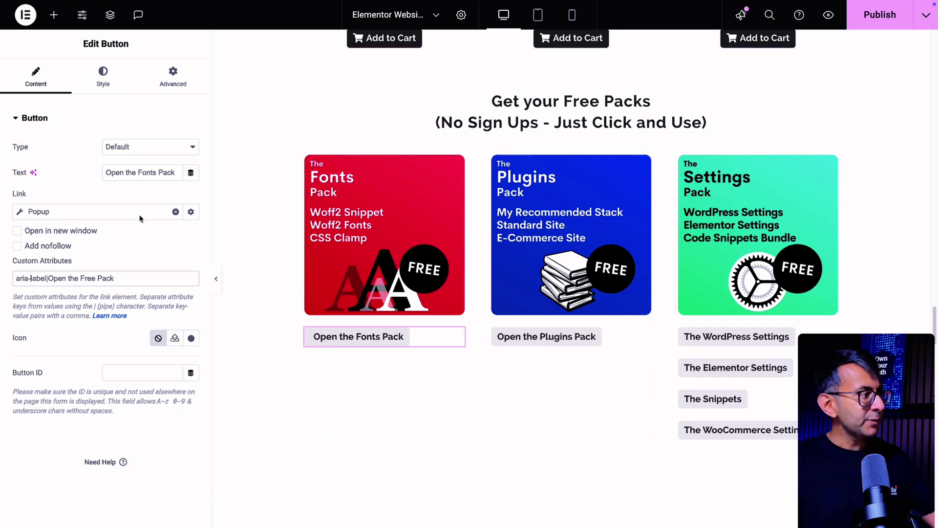
Step: Extend the Fonts Pack button's aria-label to read 'Open the Free Pack for the Fonts'
left_click(190, 211)
left_click(191, 212)
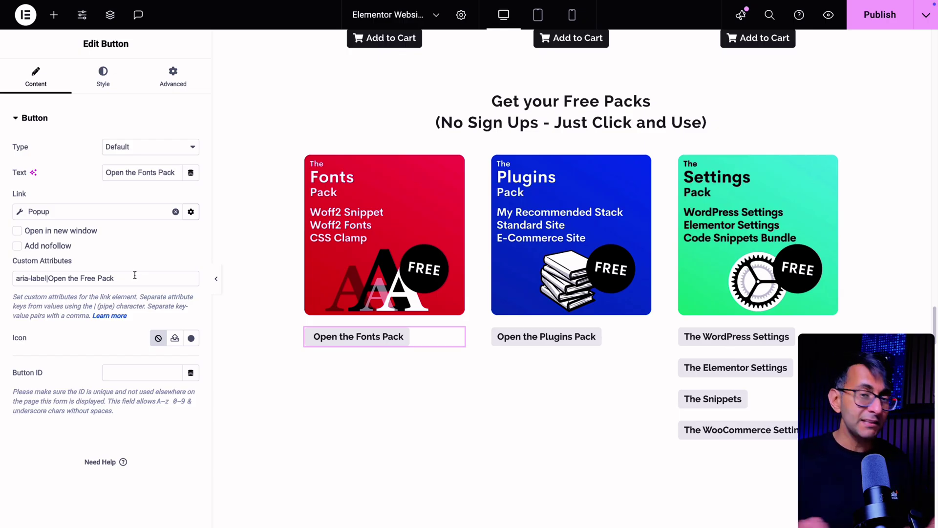
left_click(124, 276)
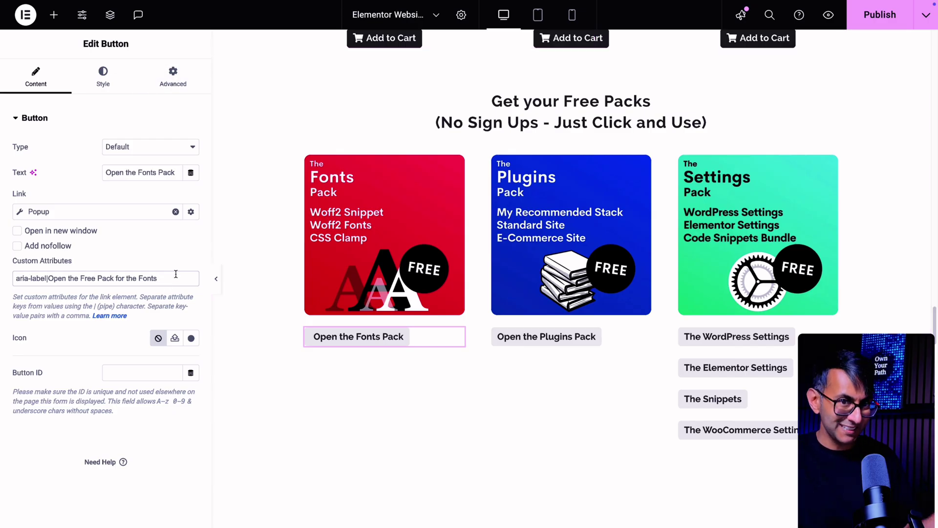
left_click(172, 79)
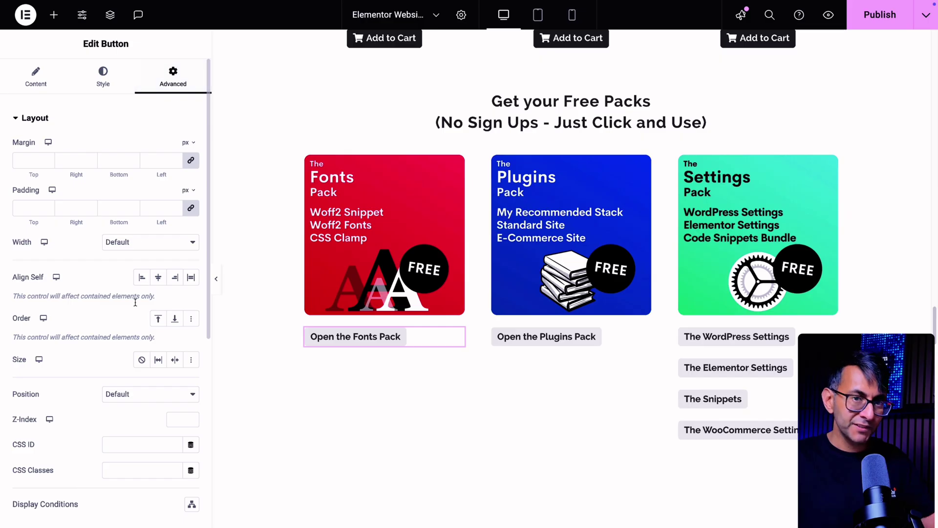
Step: Check the Fonts Pack button's role="button" entry under Advanced > Attributes > Custom Attributes
scroll(135, 303, "down", 6)
left_click(119, 409)
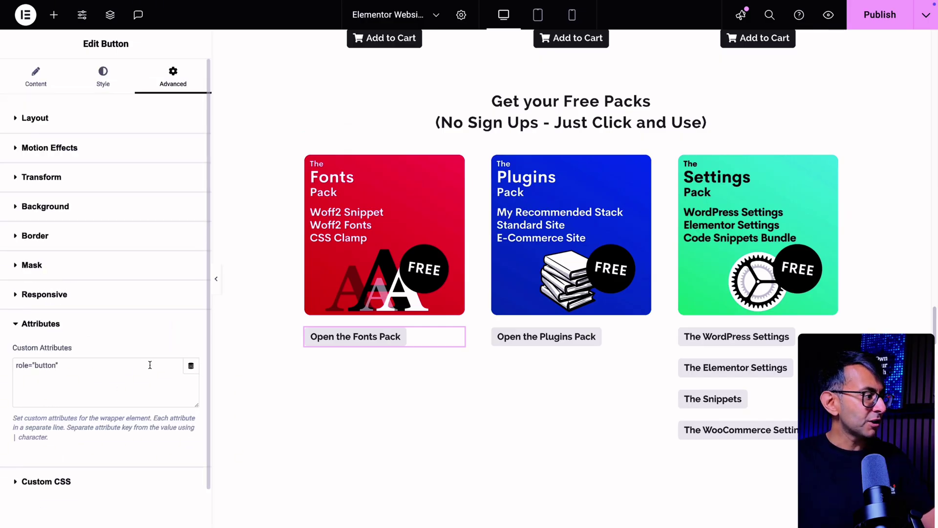
left_click(103, 370)
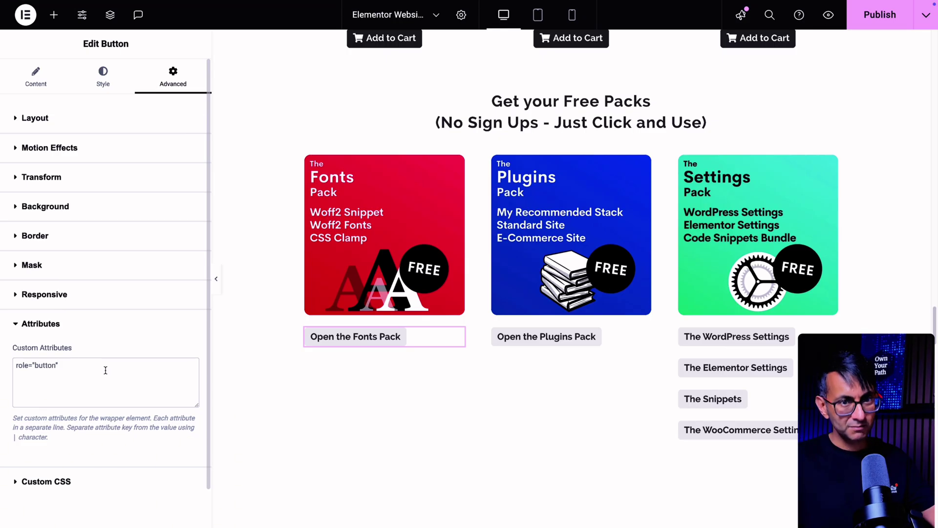
scroll(516, 405, "down", 3)
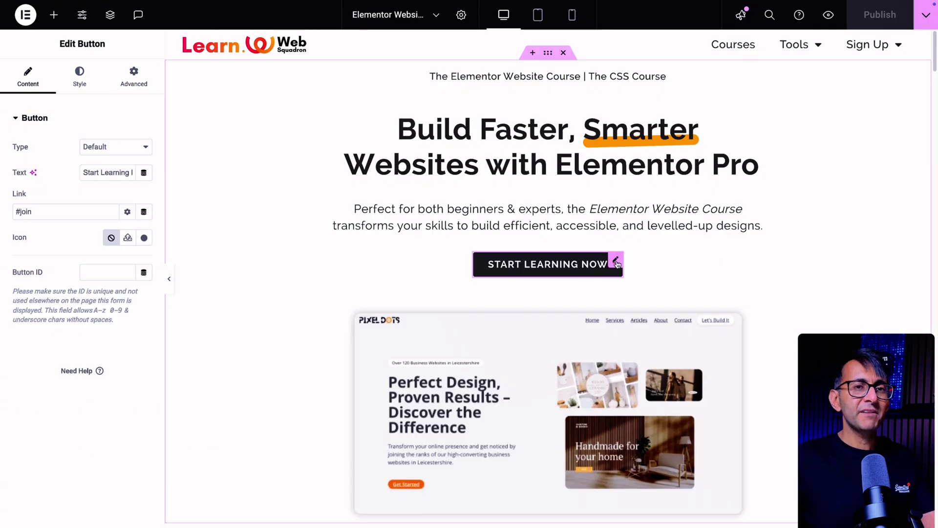
Step: Show the Start Learning Now button's Style settings in its Hover state
left_click(81, 78)
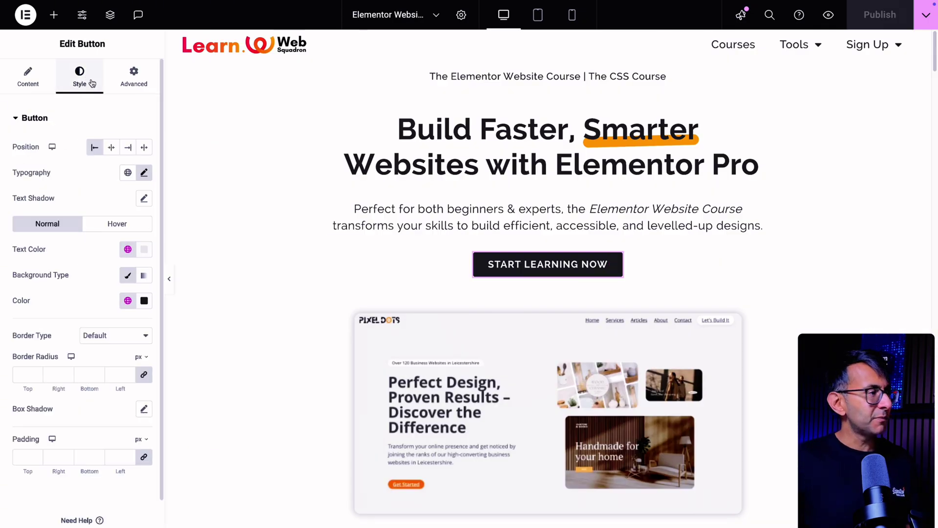
left_click(117, 225)
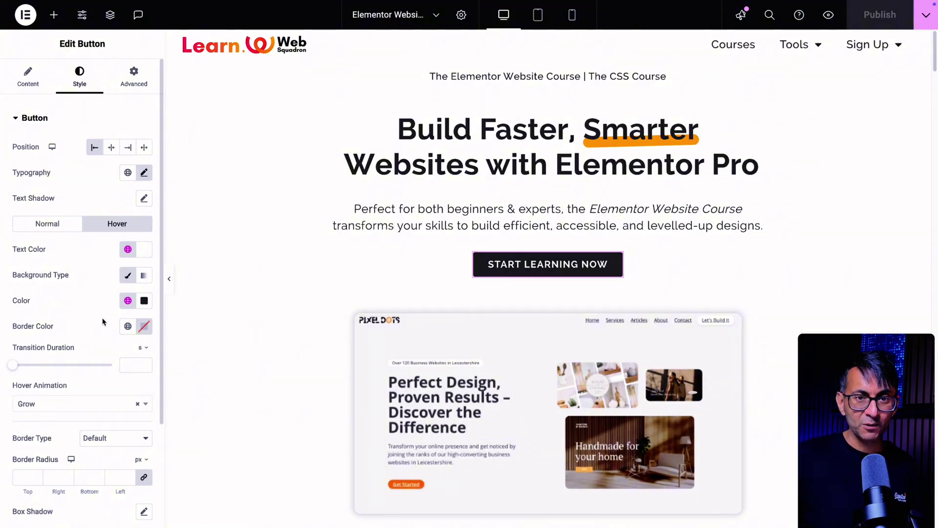
Step: Add an empty container at the top of the page and drop a Form widget into it
left_click(54, 14)
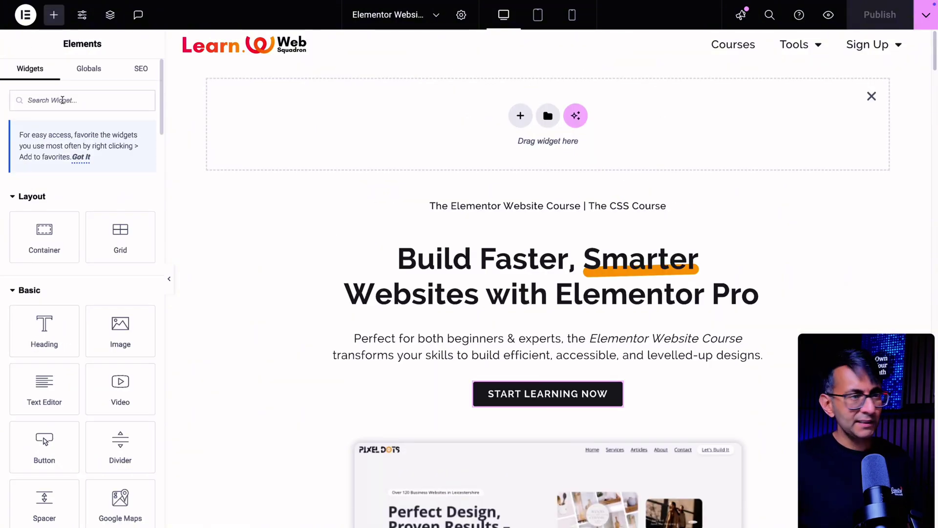
left_click(62, 99)
type("form")
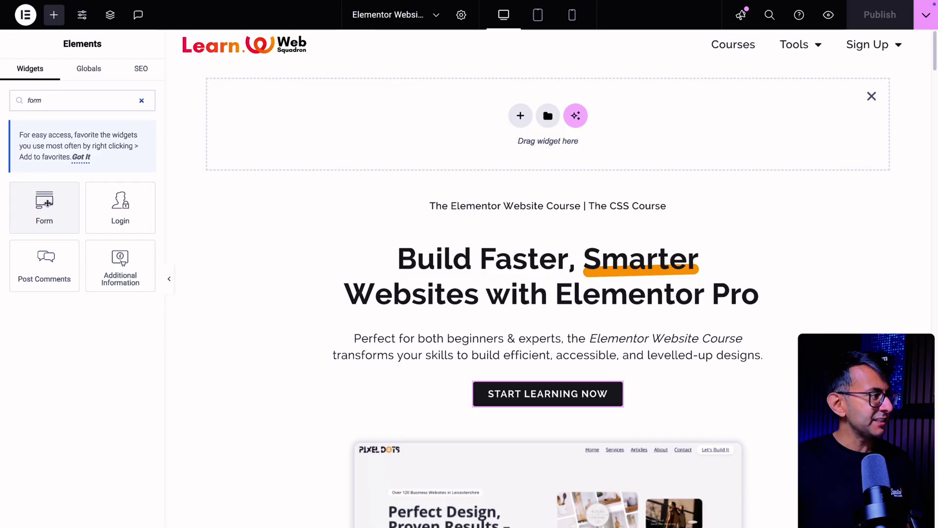
left_click_drag(47, 203, 386, 130)
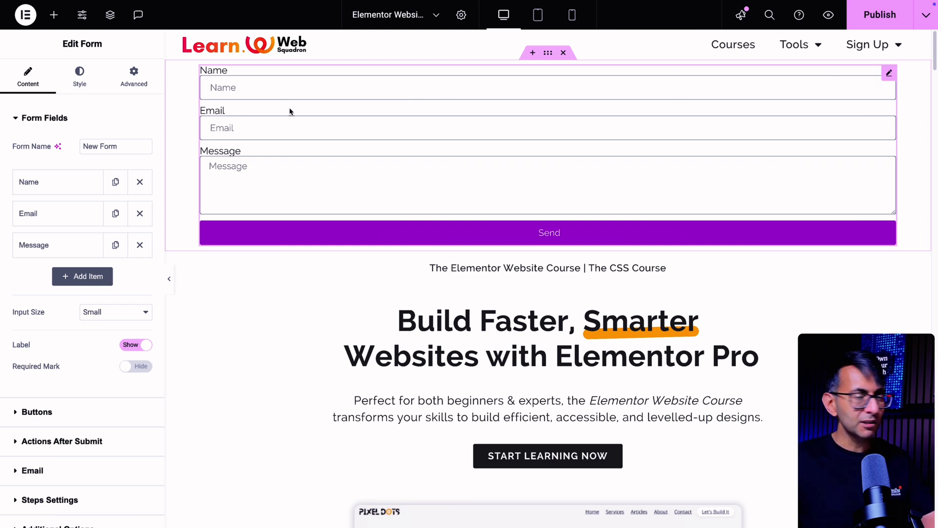
Step: Style the form fields with background #F6F6F6 and a 1 px border width
left_click(79, 77)
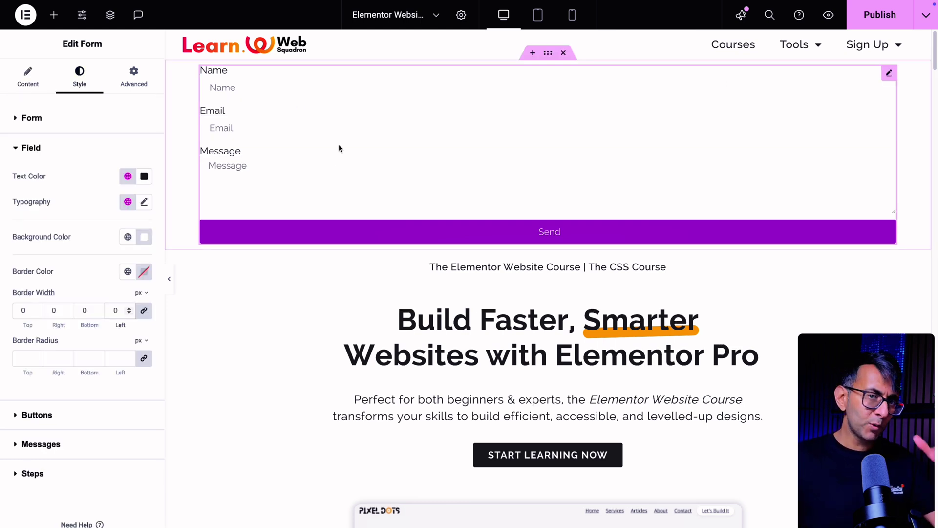
left_click(143, 237)
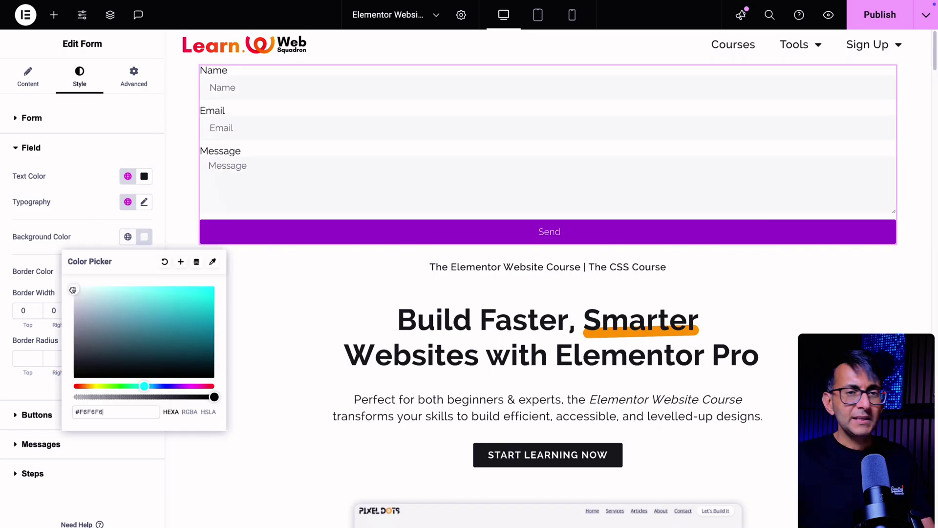
left_click(539, 114)
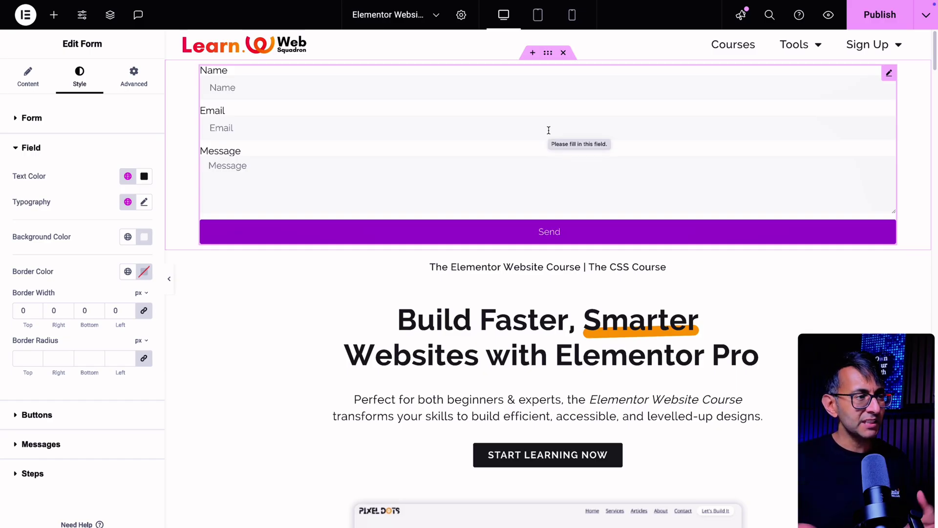
left_click(129, 308)
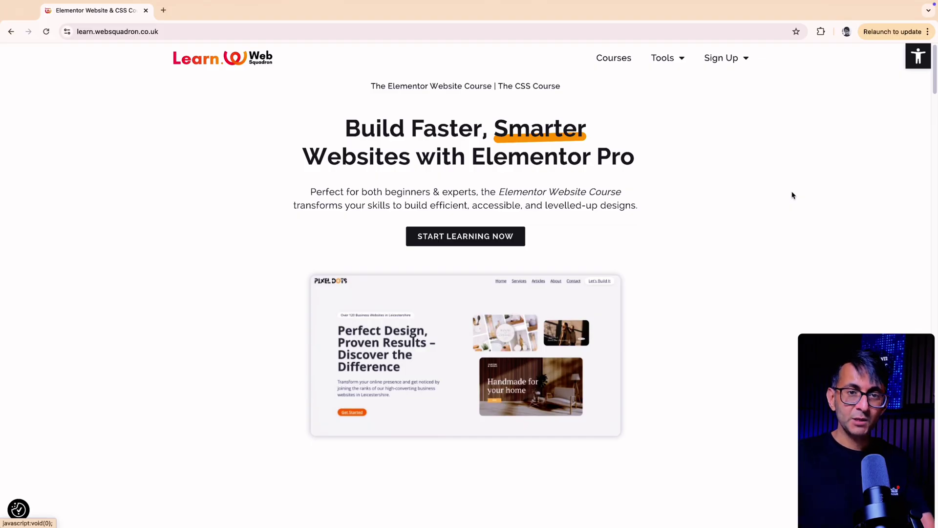
Step: Open and close the live site's Accessibility Tools, then Tab from the address bar to Skip to content
left_click(918, 66)
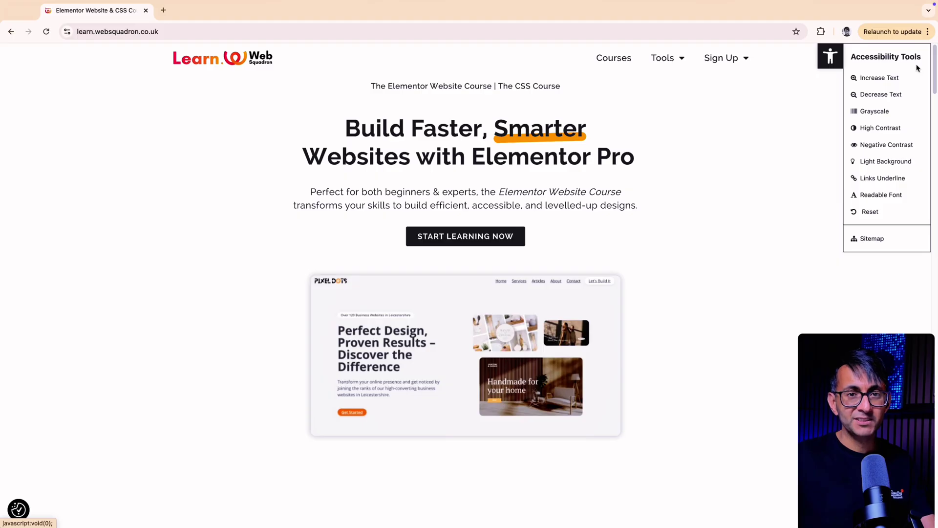
left_click(834, 55)
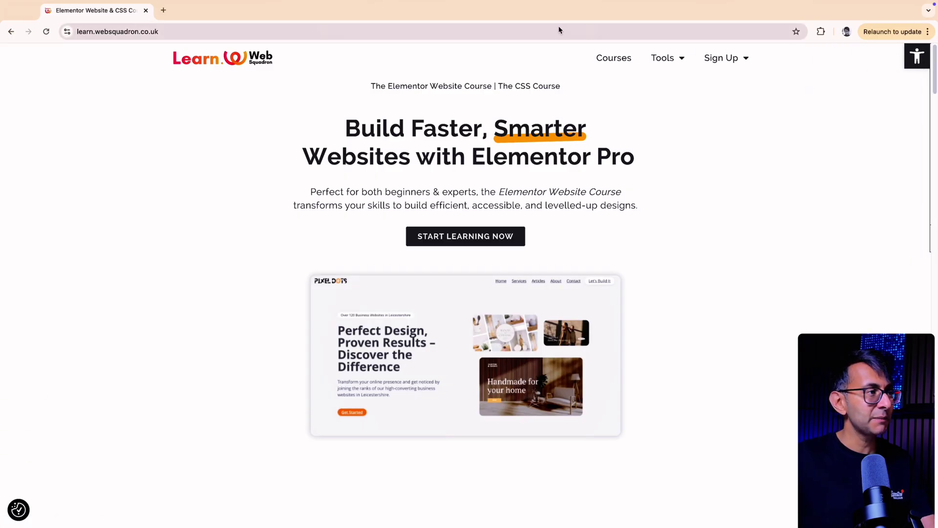
left_click(560, 30)
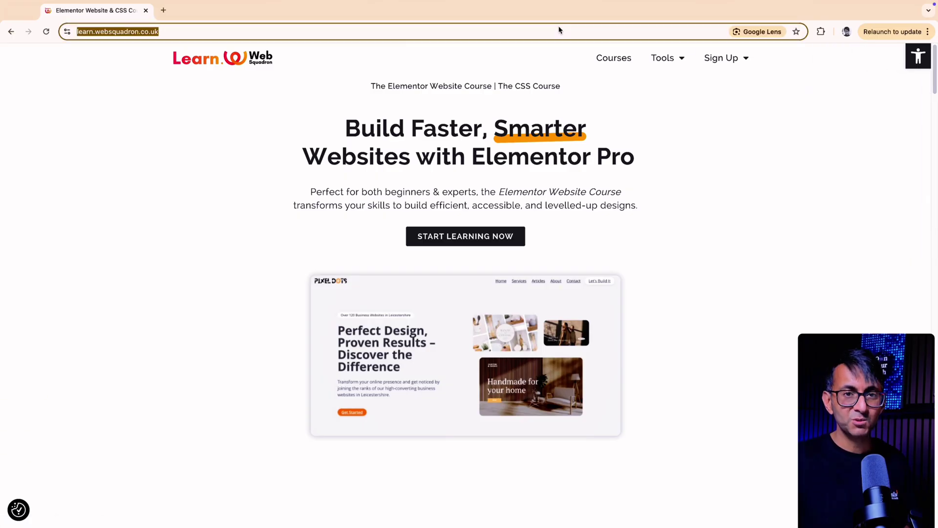
key("Tab")
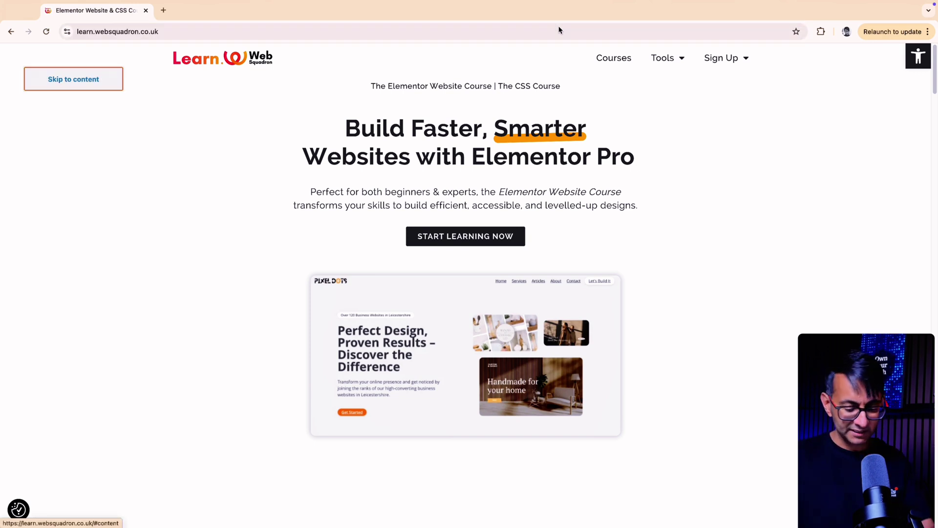
Step: Activate Skip to content with Enter, go back, and Tab to the accessibility icon
key("Return")
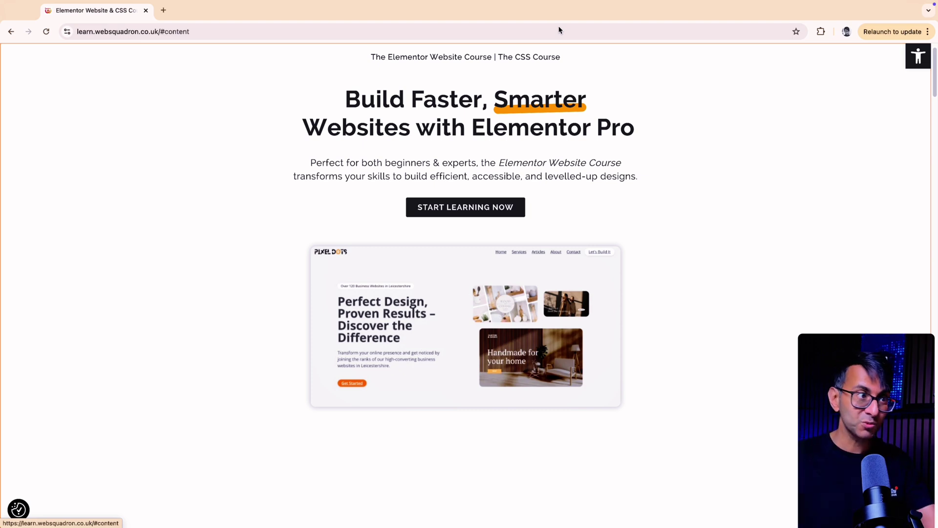
key("super+Left")
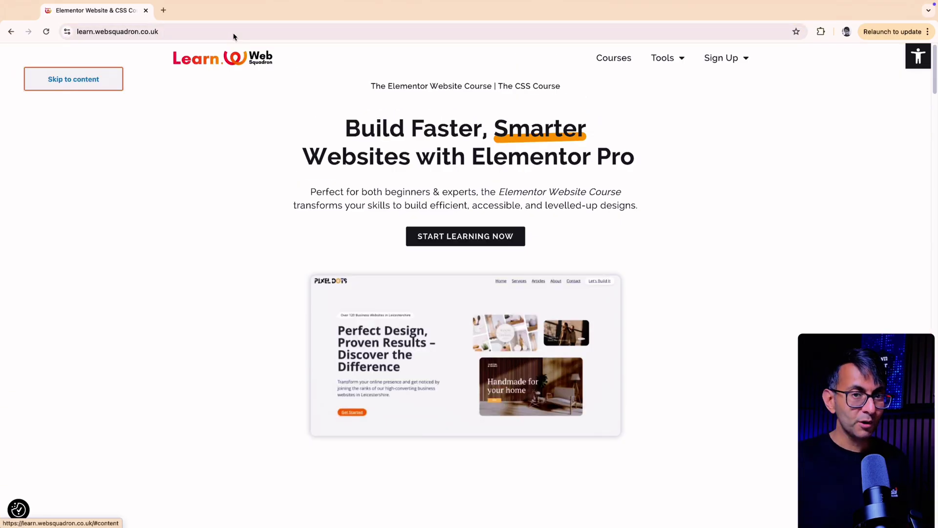
key("Tab")
Step: Open Accessibility Tools by keyboard and step through Negative Contrast, Readable Font, Grayscale and Sitemap
key("Return")
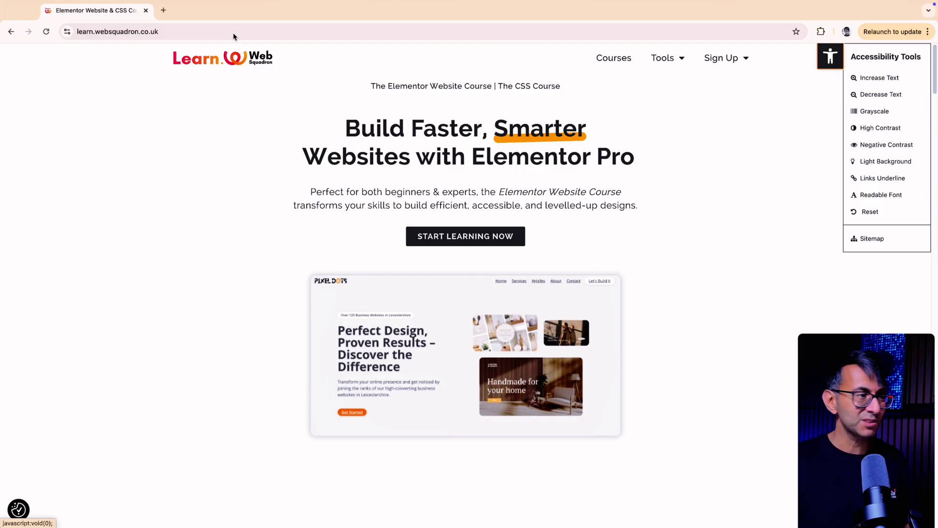
key("Down")
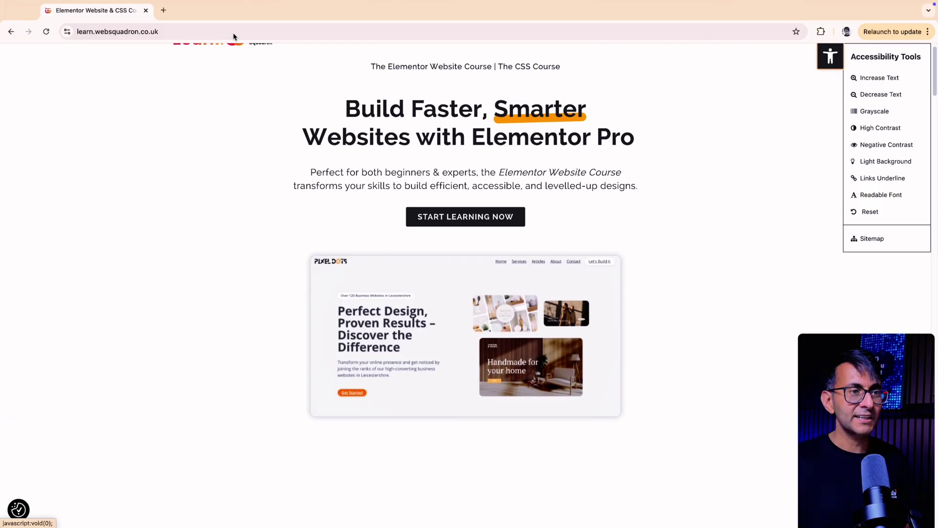
key("Tab")
key("Tab")
key("Tab")
key("Tab")
key("Tab")
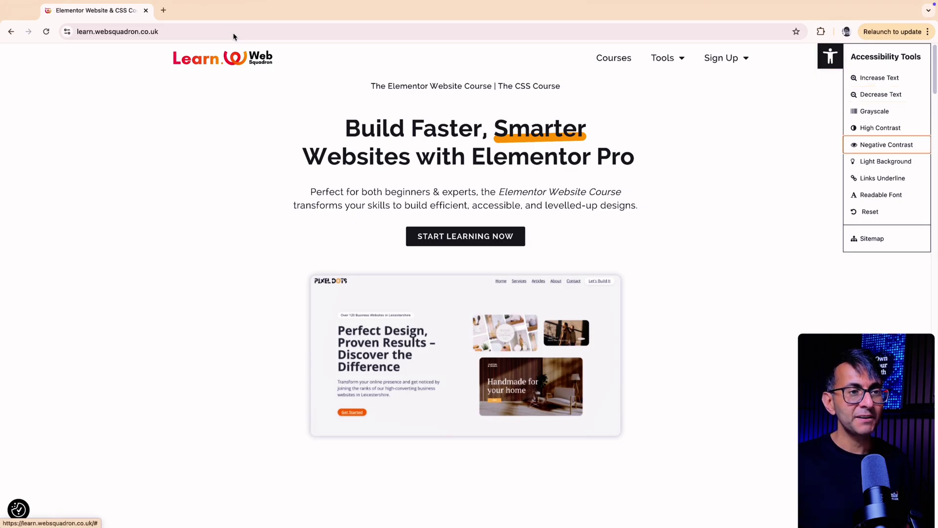
key("Tab")
key("Tab")
key("Tab")
key("shift+Tab")
key("shift+Tab")
key("shift+Tab")
key("shift+Tab")
key("shift+Tab")
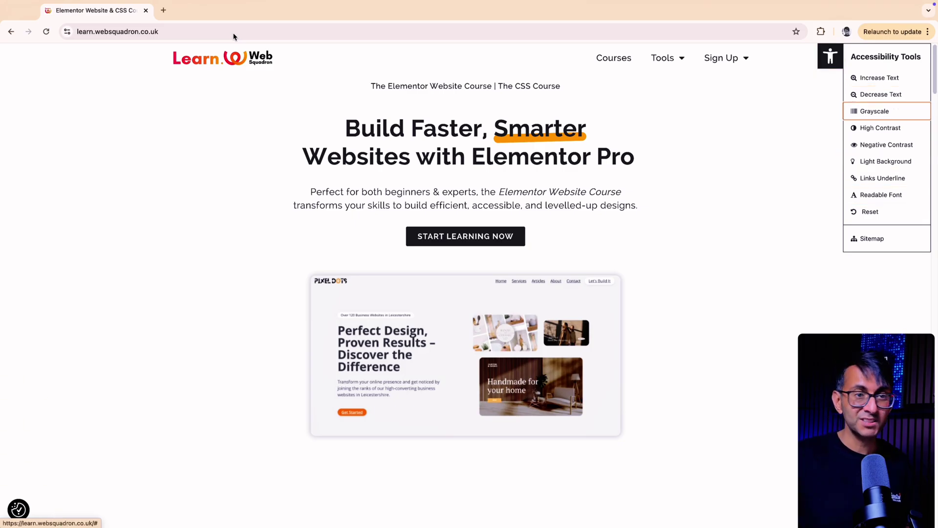
key("Tab")
key("Tab")
key("Tab")
key("Tab")
key("Tab")
key("Tab")
key("Tab")
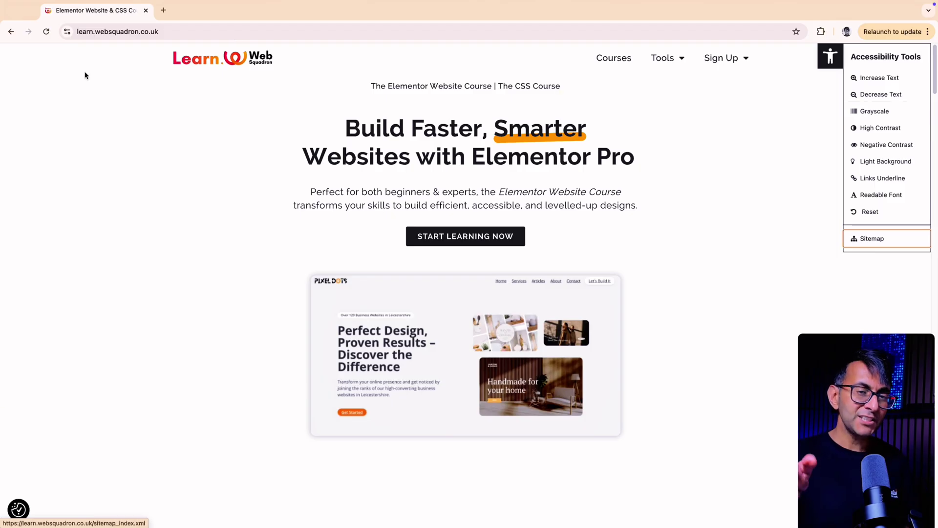
left_click(85, 76)
Step: Tab from Skip to content through the logo and Courses to the Tools menu
key("Tab")
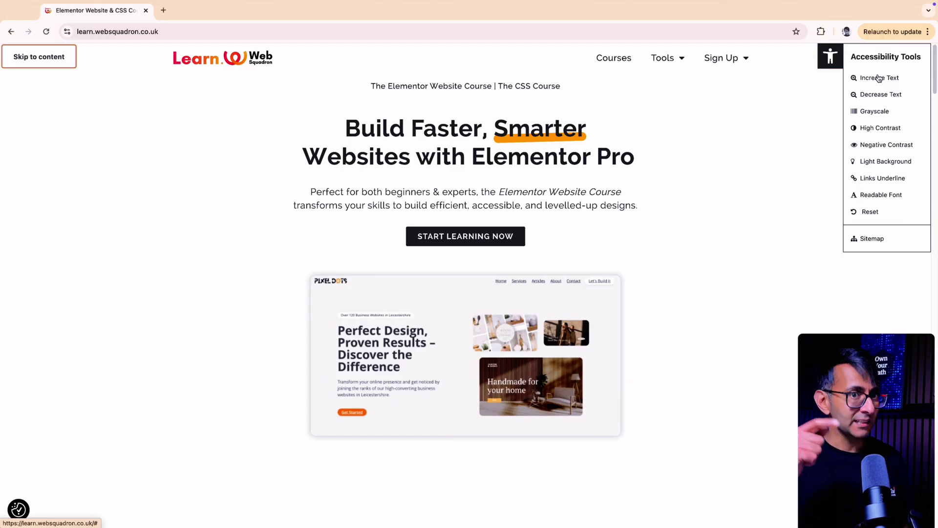
key("Tab")
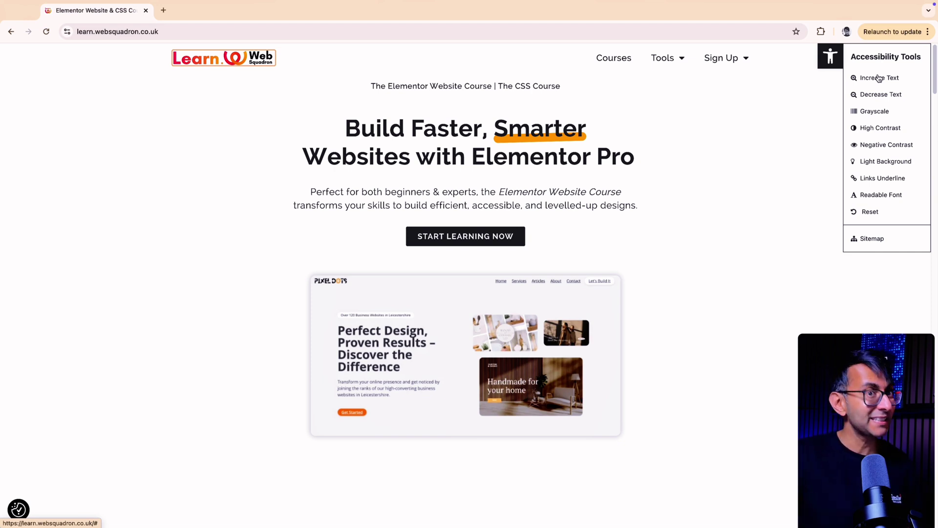
key("Tab")
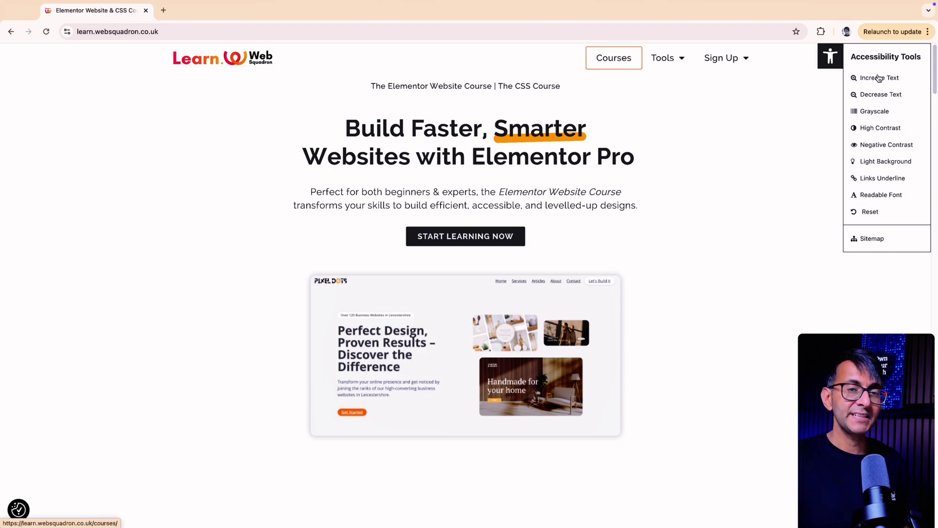
key("Tab")
key("Tab")
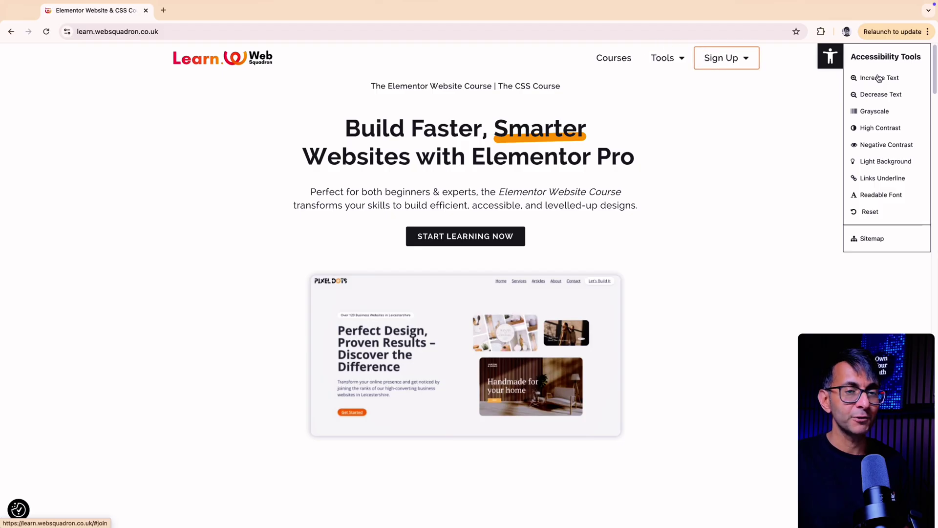
key("shift+Tab")
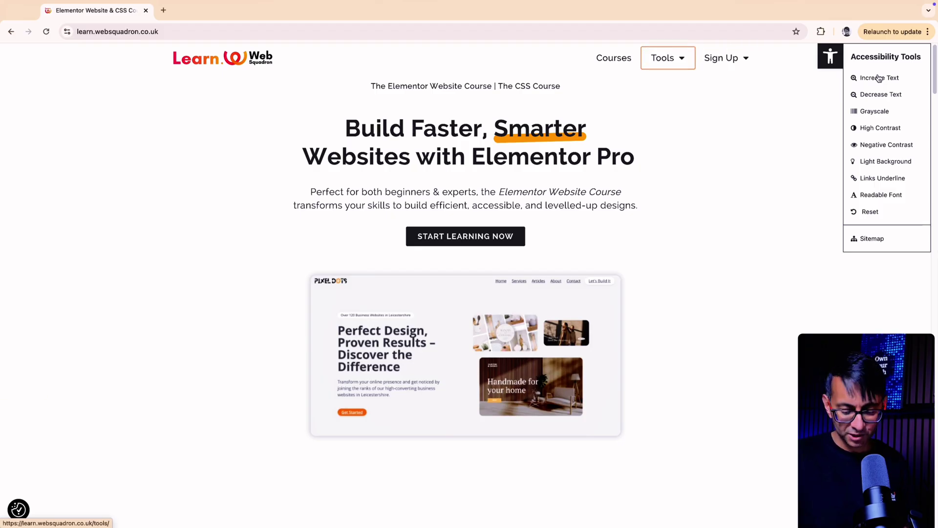
Step: Tab into the Tools and Sign Up dropdowns, moving between Courses, Tools and Sign Up
key("Tab")
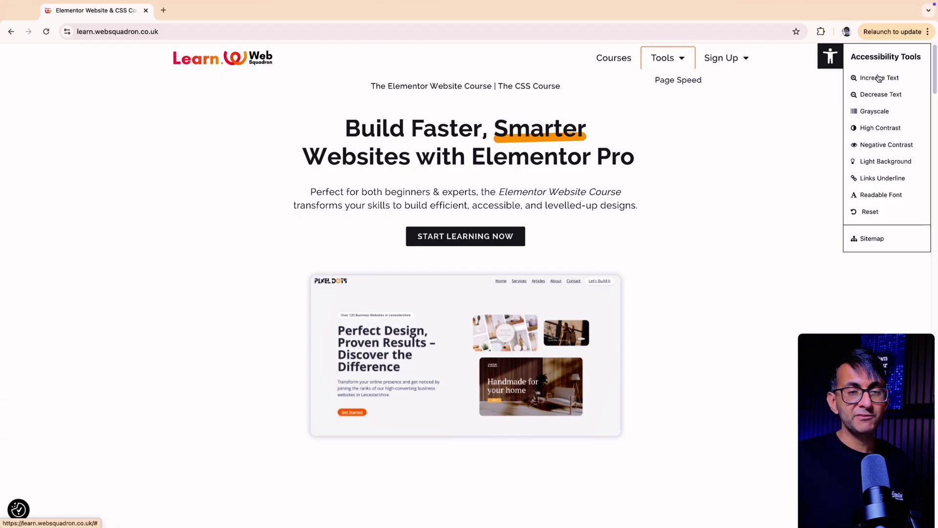
key("Tab")
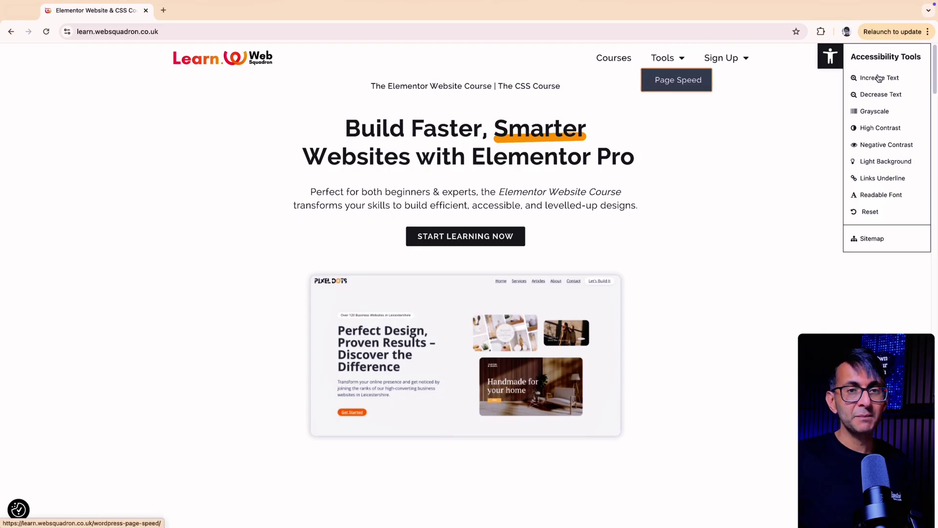
key("Tab")
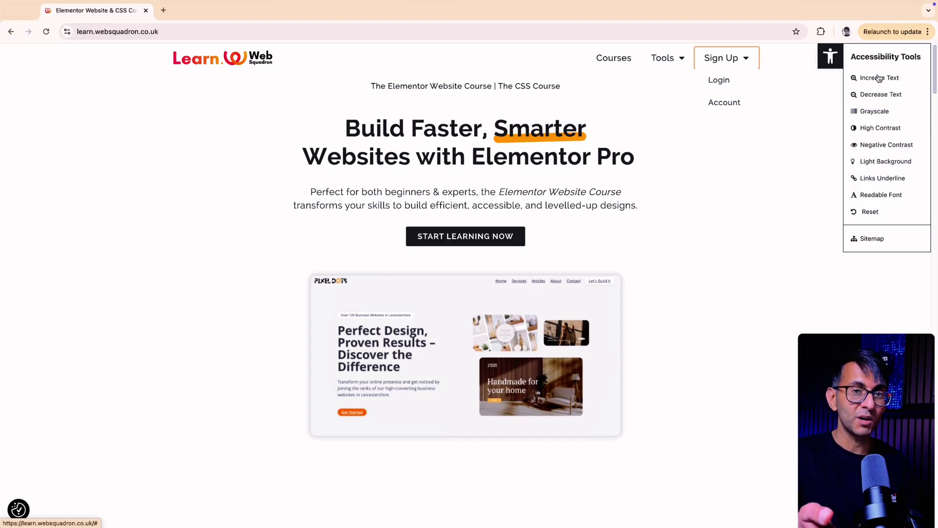
key("shift+Tab")
key("Tab")
key("shift+Tab")
key("shift+Tab")
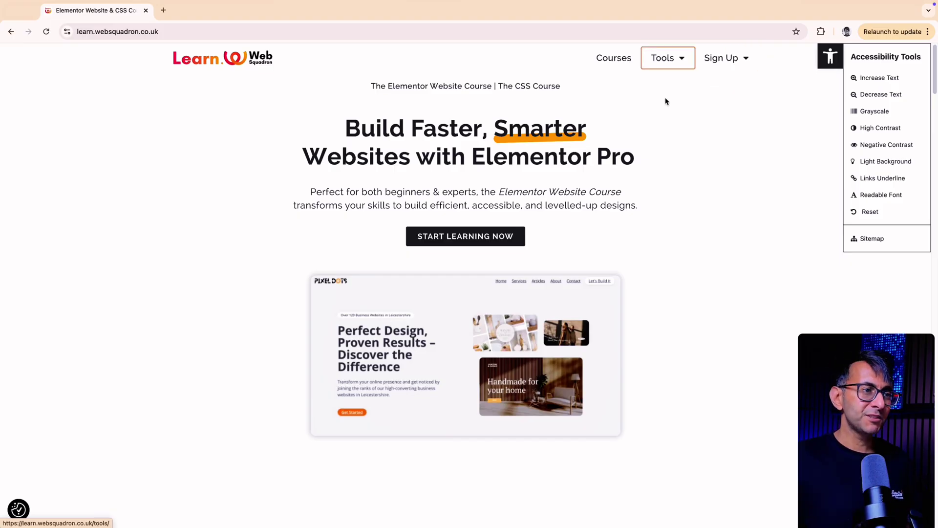
key("Tab")
key("Tab")
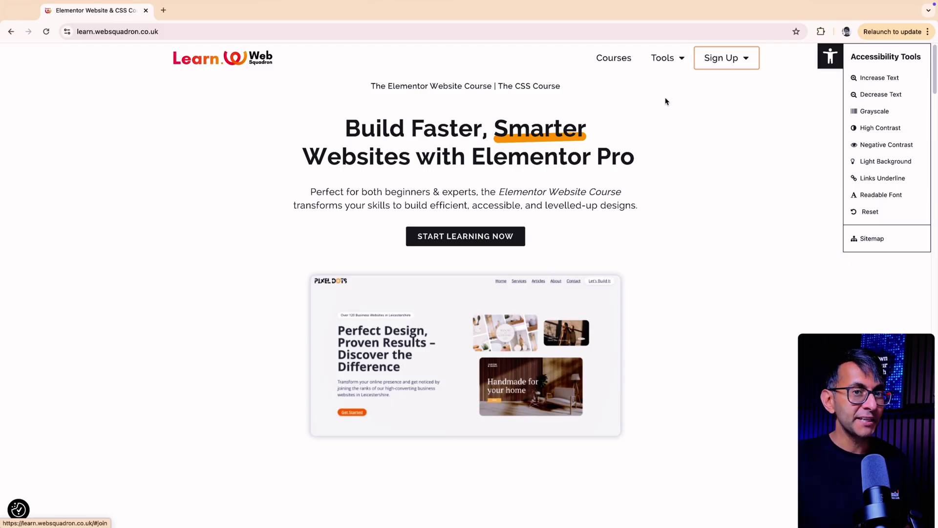
key("Tab")
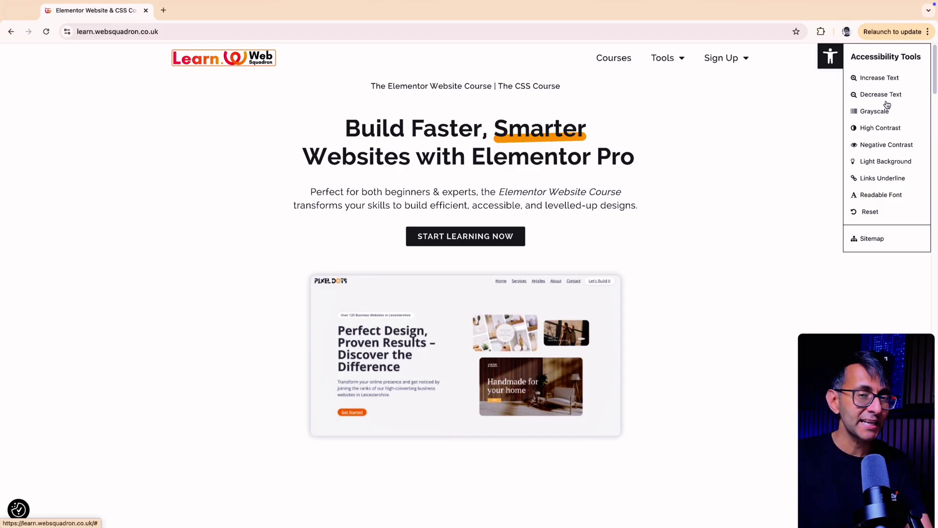
Step: Move focus back and forth between START LEARNING NOW and the GET STARTED course button
key("Tab")
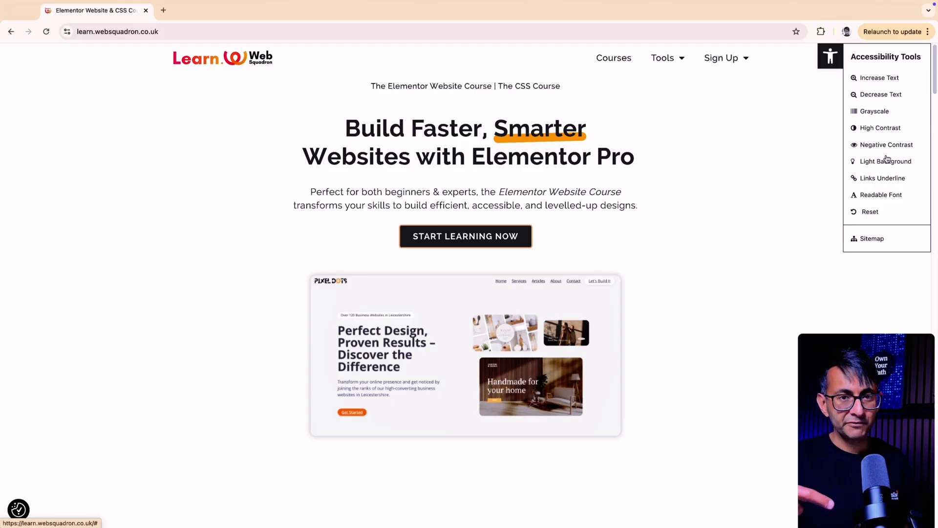
key("shift+Tab")
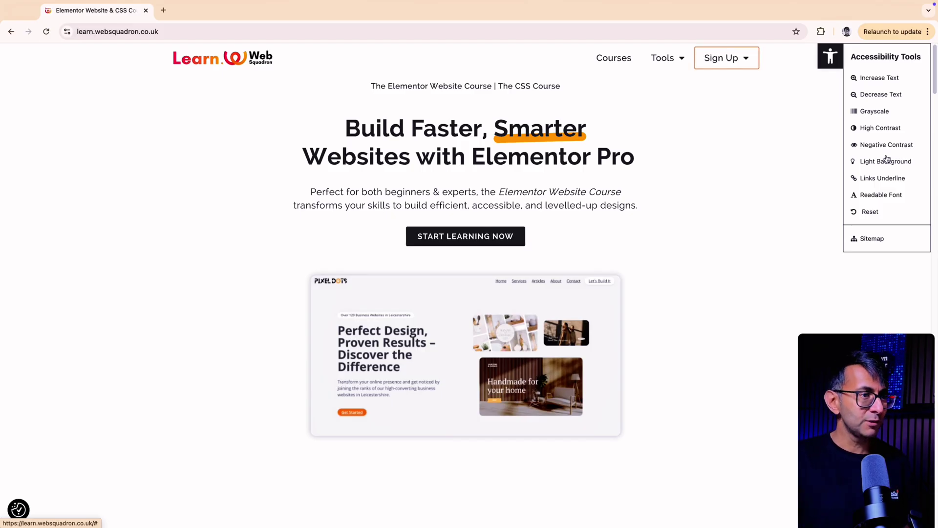
key("Tab")
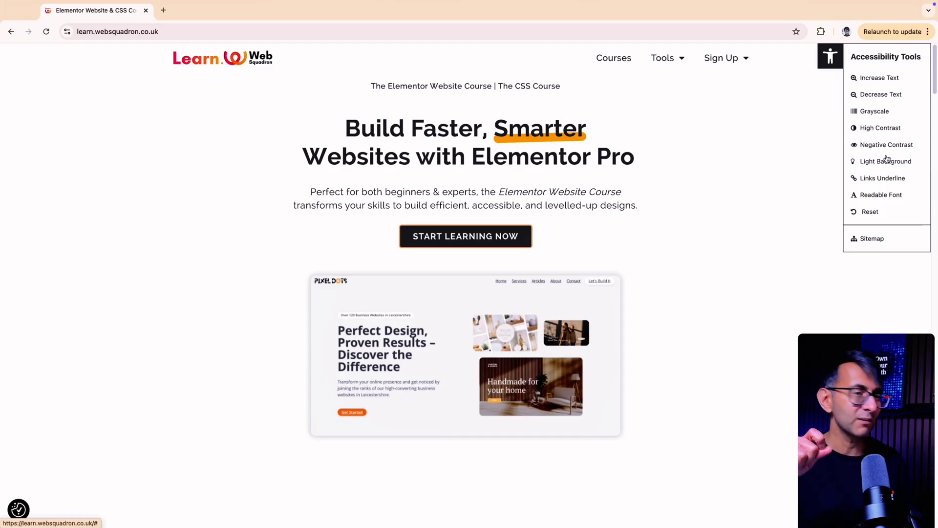
key("Tab")
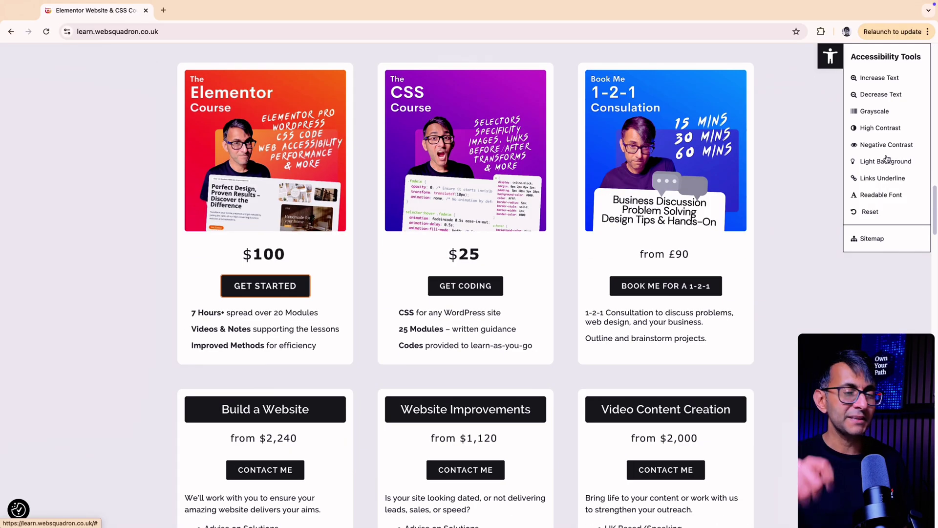
key("shift+Tab")
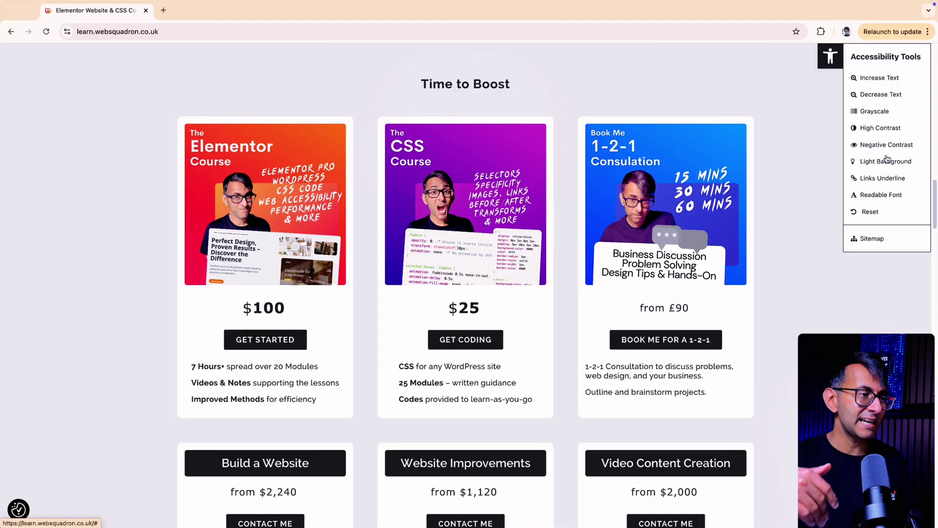
key("shift+Tab")
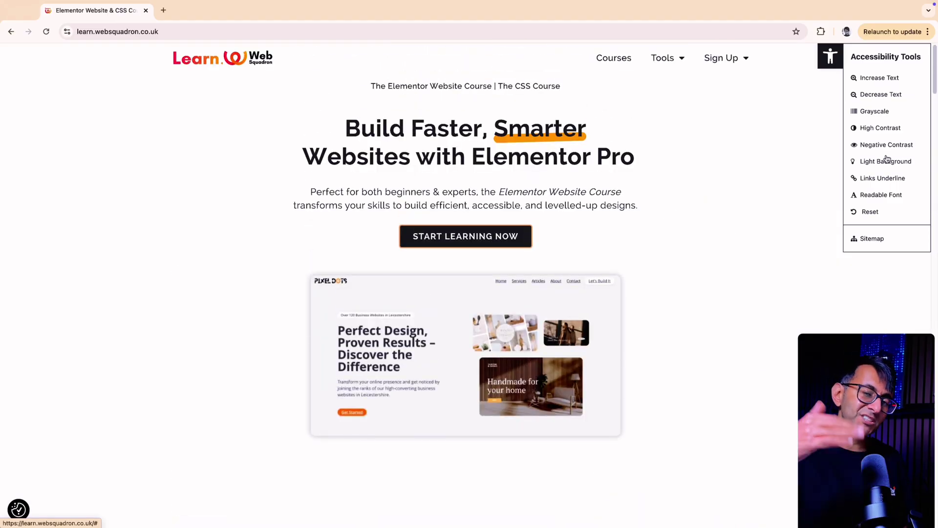
key("Tab")
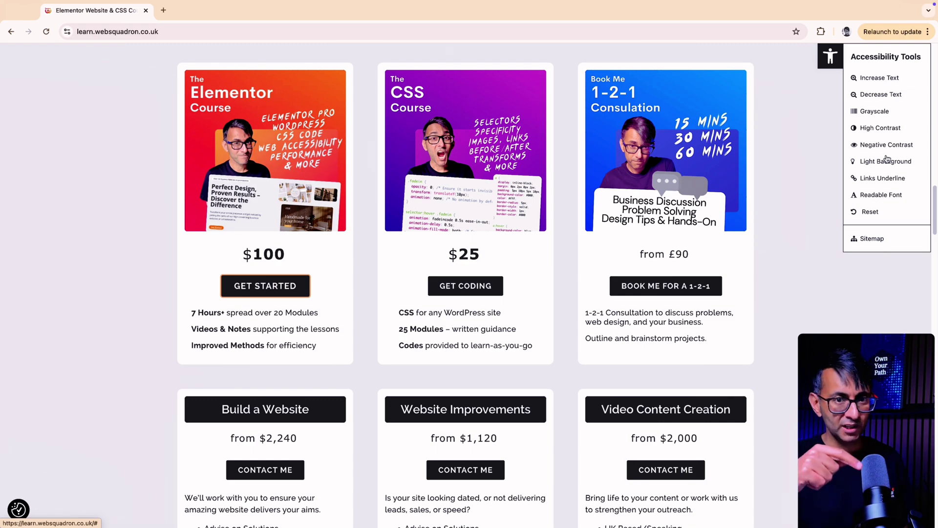
key("shift+Tab")
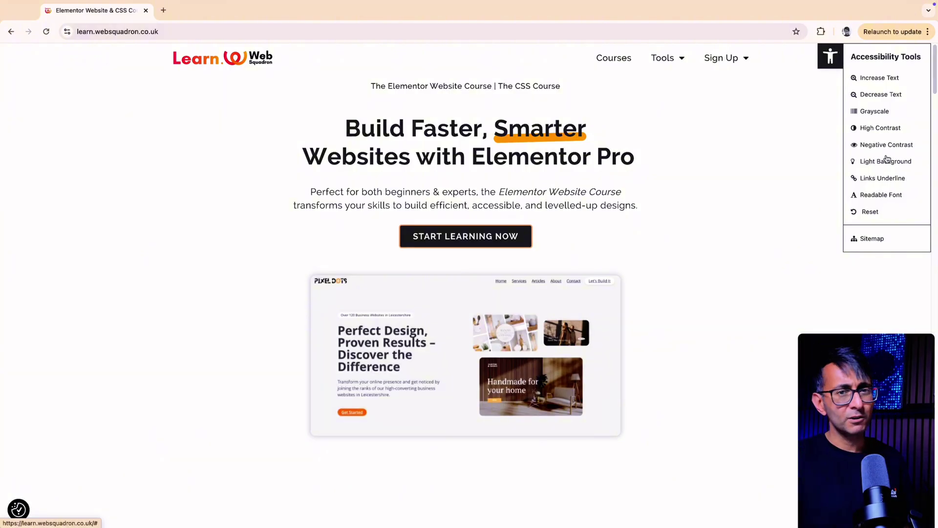
Step: Tab through GET CODING, pricing, Care and Proposal pack Add to Cart, and free packs to the FAQ
key("Tab")
key("Tab")
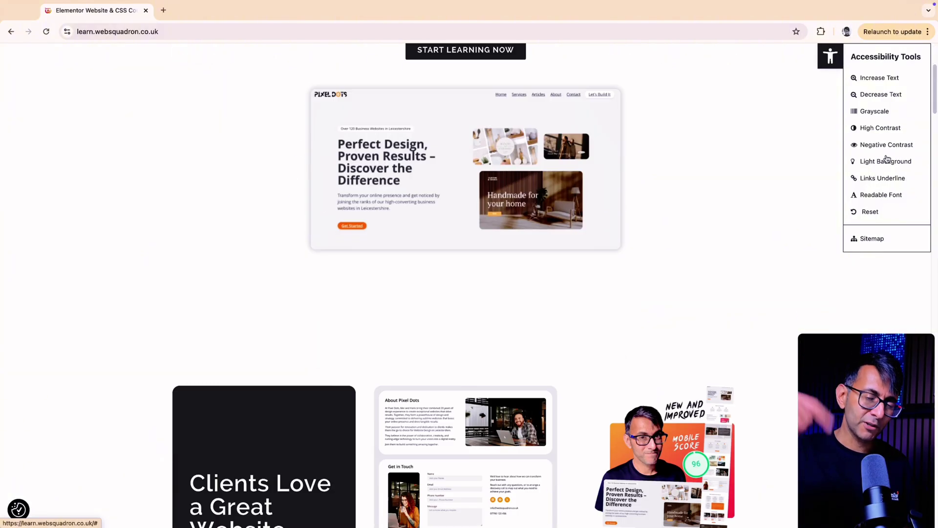
key("Tab")
key("Tab")
key("Tab")
key("Tab")
key("Tab")
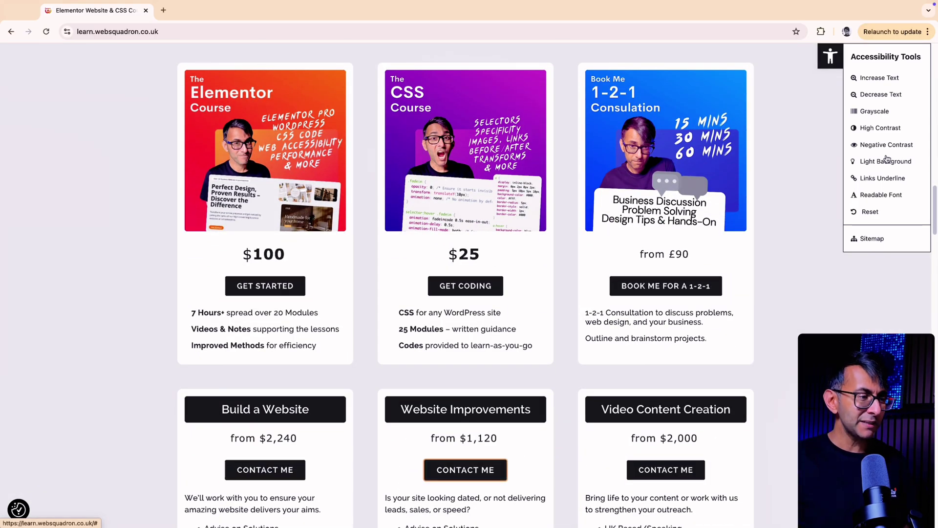
key("Tab")
key("Tab")
key("Tab")
key("Tab")
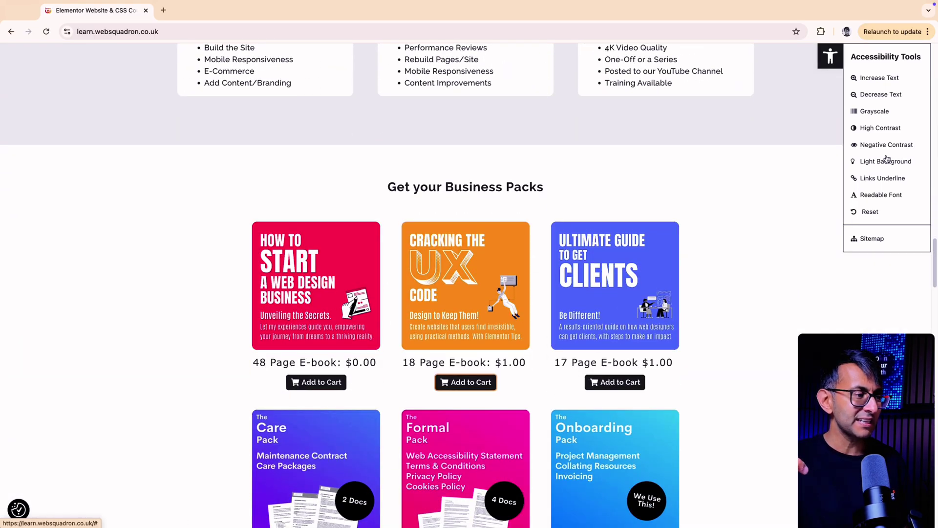
key("Tab")
key("Tab")
key("Tab")
key("Tab")
key("Tab")
key("Tab")
key("Tab")
key("Tab")
key("Tab")
key("Tab")
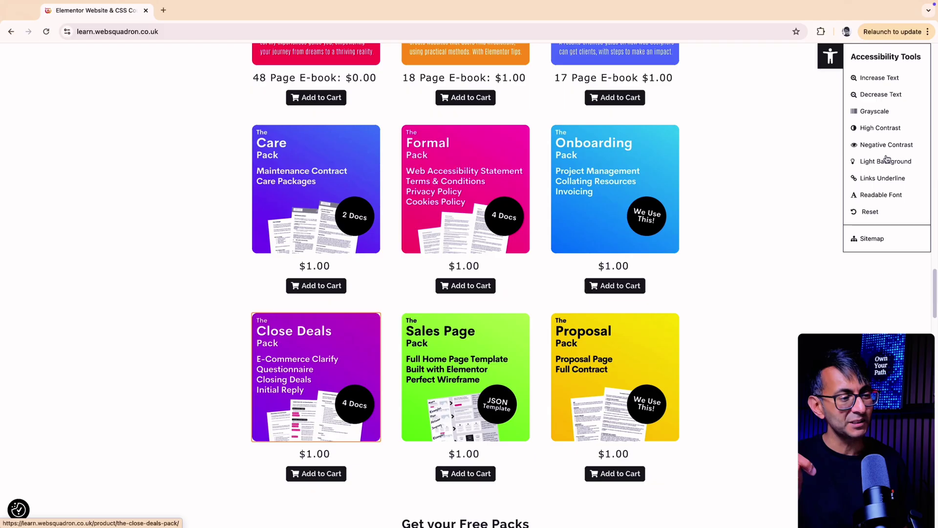
key("Tab")
key("Tab")
key("Tab")
key("Tab")
key("Tab")
key("Tab")
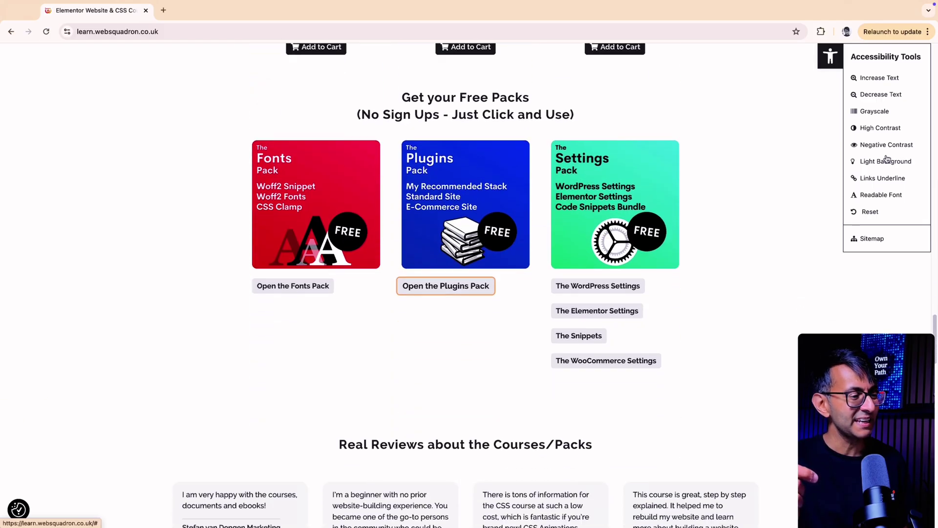
key("Tab")
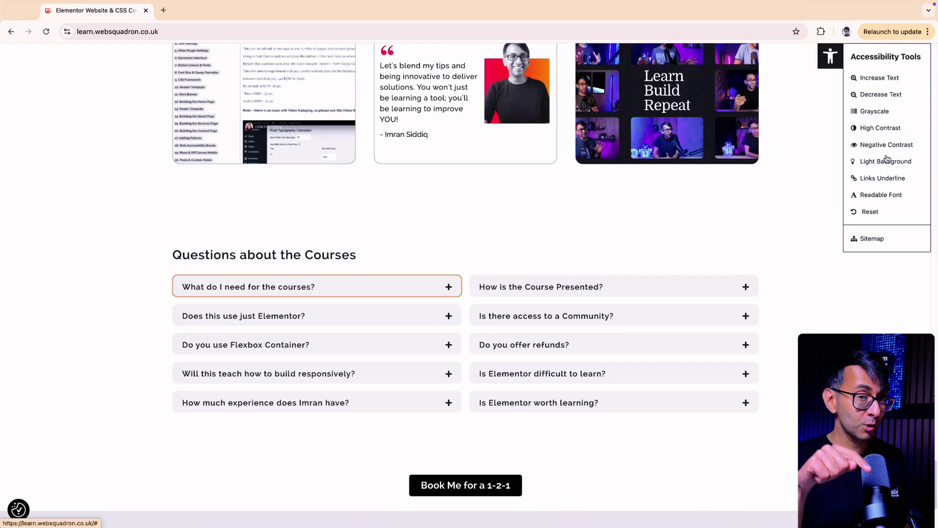
Step: Move focus between Book Me for a 1-2-1 and the FAQ questions, landing on 'Does this use just Elementor?'
key("Tab")
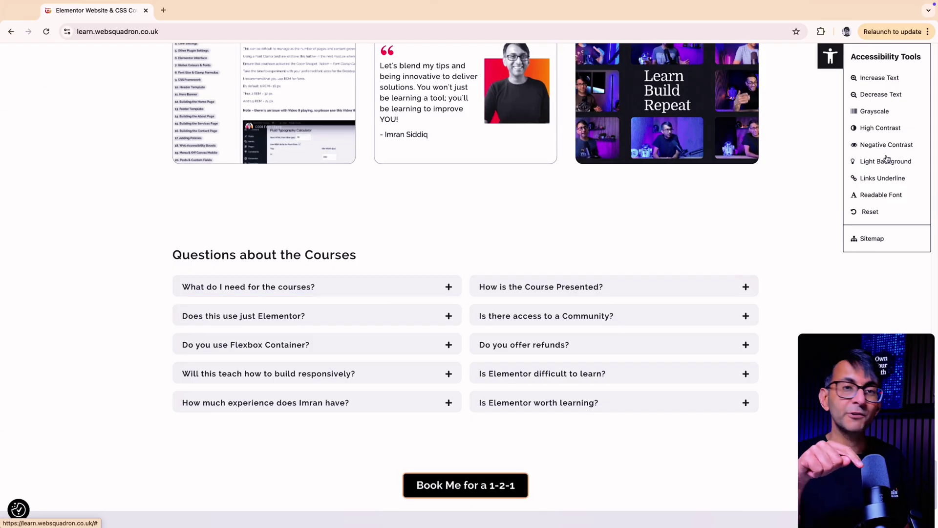
key("shift+Tab")
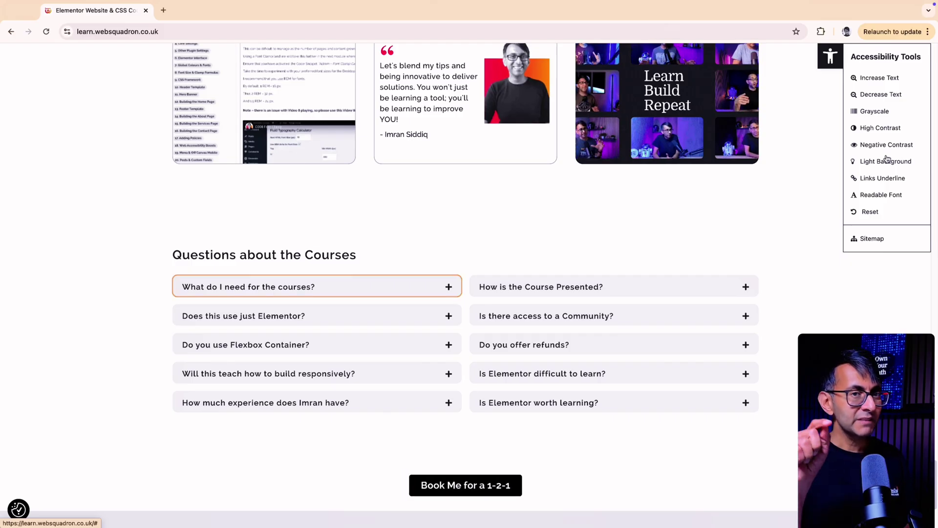
key("Tab")
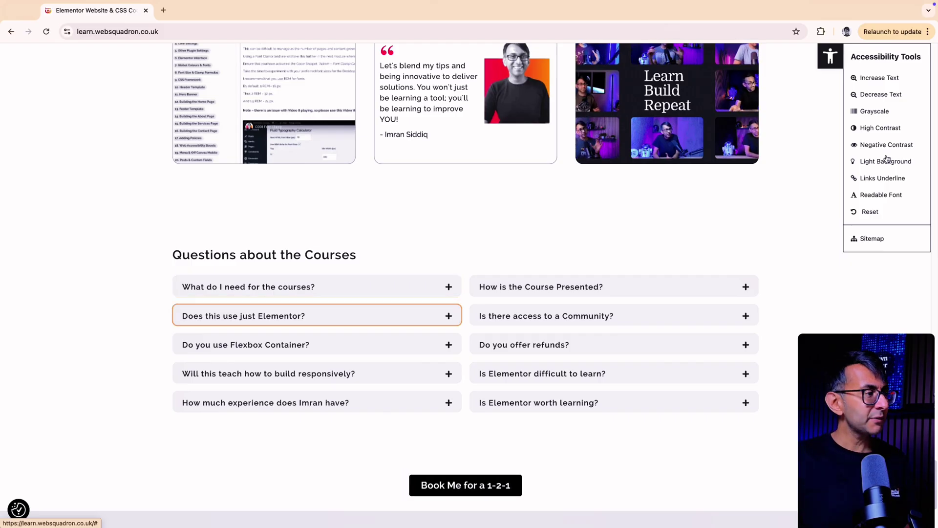
key("Tab")
key("Tab")
key("Tab")
key("Tab")
key("Tab")
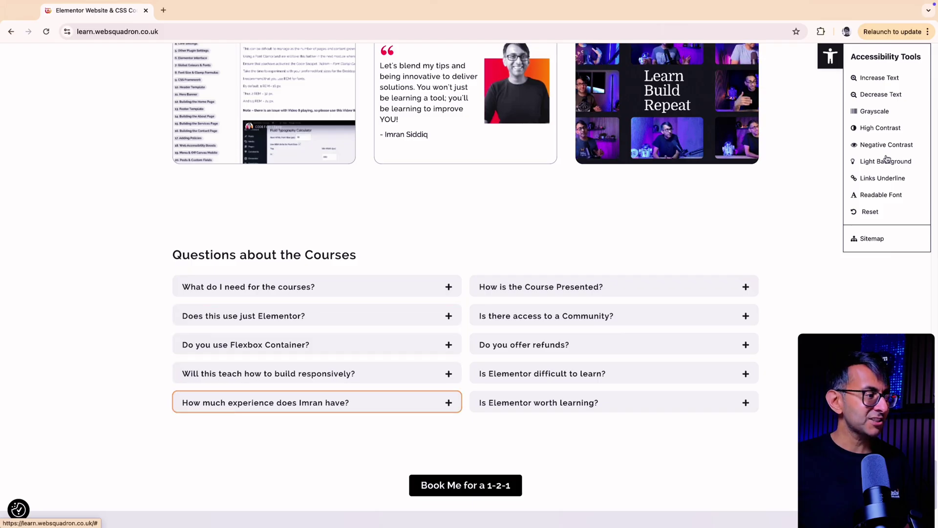
key("Tab")
key("Tab")
key("shift+Tab")
key("shift+Tab")
key("shift+Tab")
key("shift+Tab")
key("shift+Tab")
key("shift+Tab")
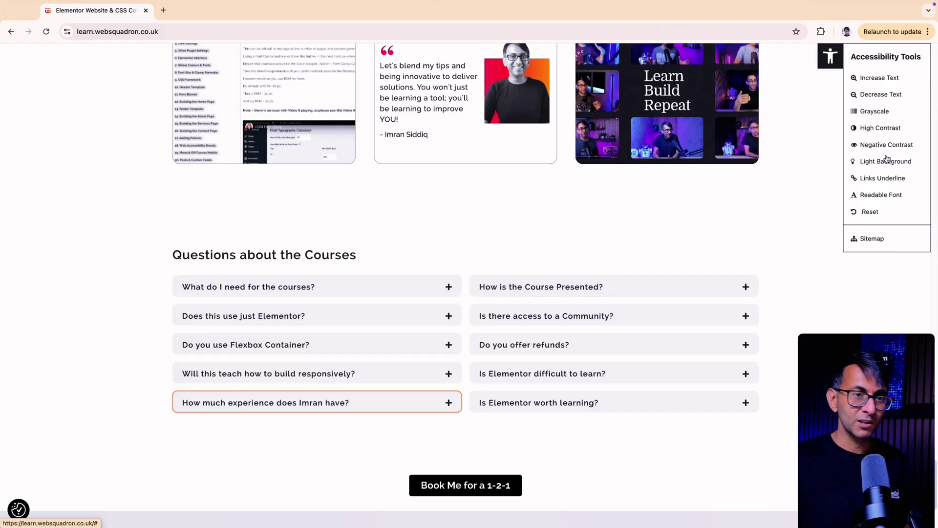
key("shift+Tab")
Step: Expand and collapse the 'Does this use just Elementor?' answer, then expand the instructor experience answer
key("Return")
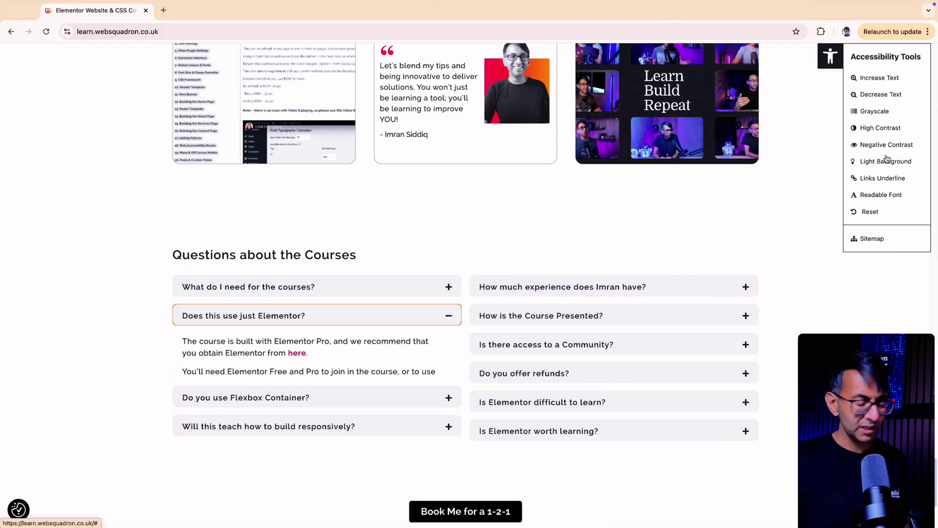
key("Return")
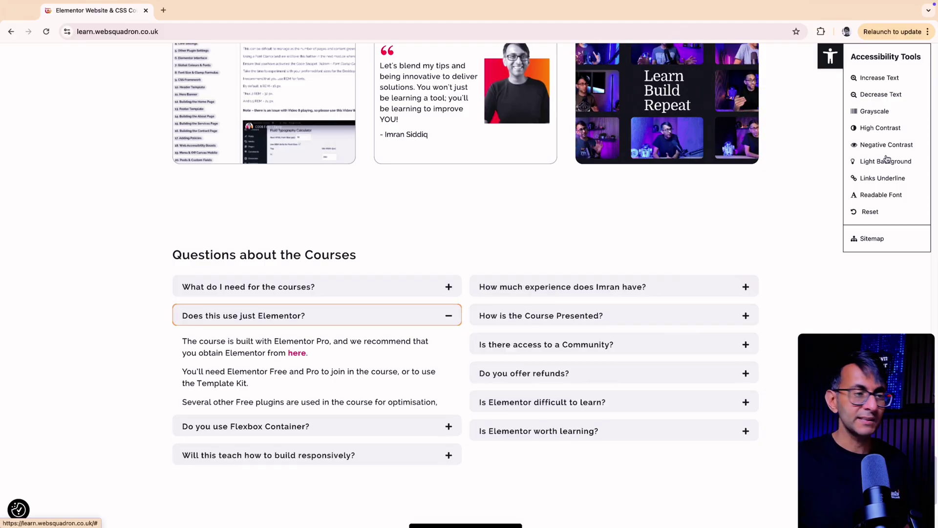
key("Tab")
key("Tab")
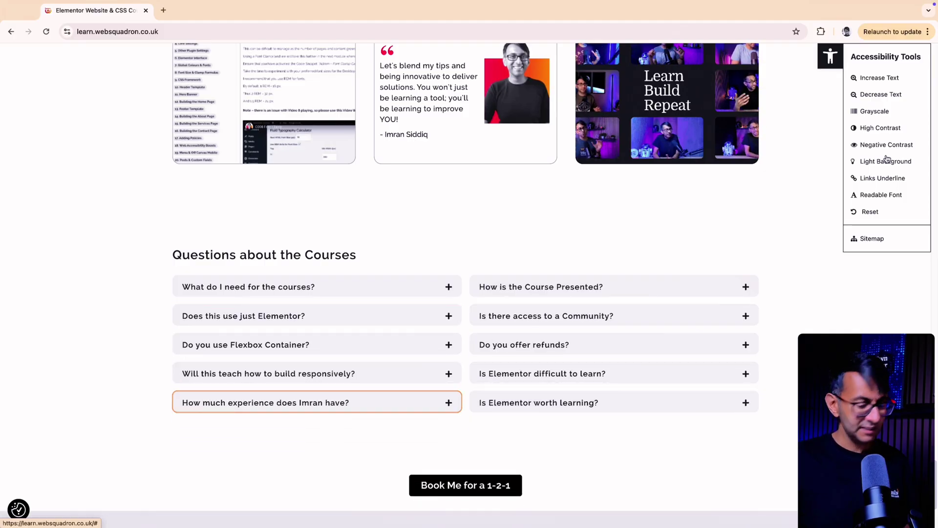
key("Return")
key("Return")
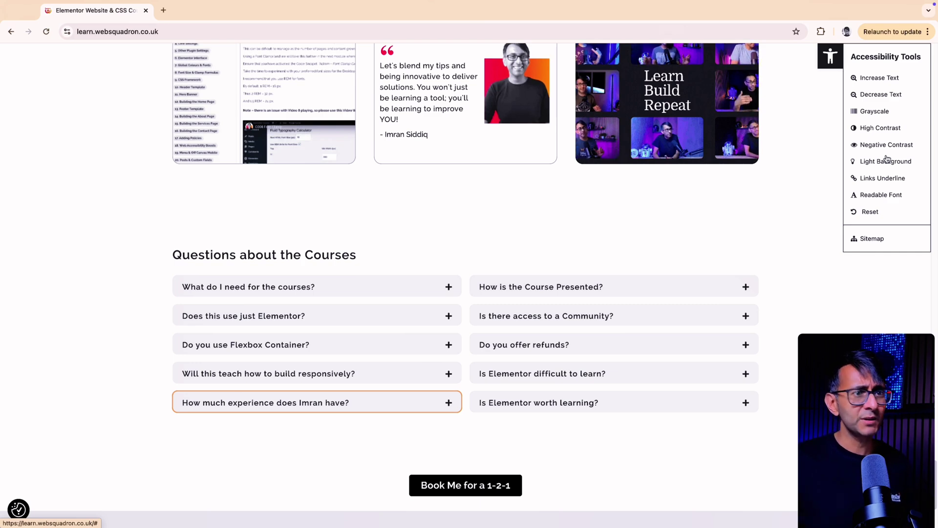
Step: Tab from Book Me for a 1-2-1 through Facebook, Twitter and footer menu links to Accessibility Statement
key("Tab")
key("Tab")
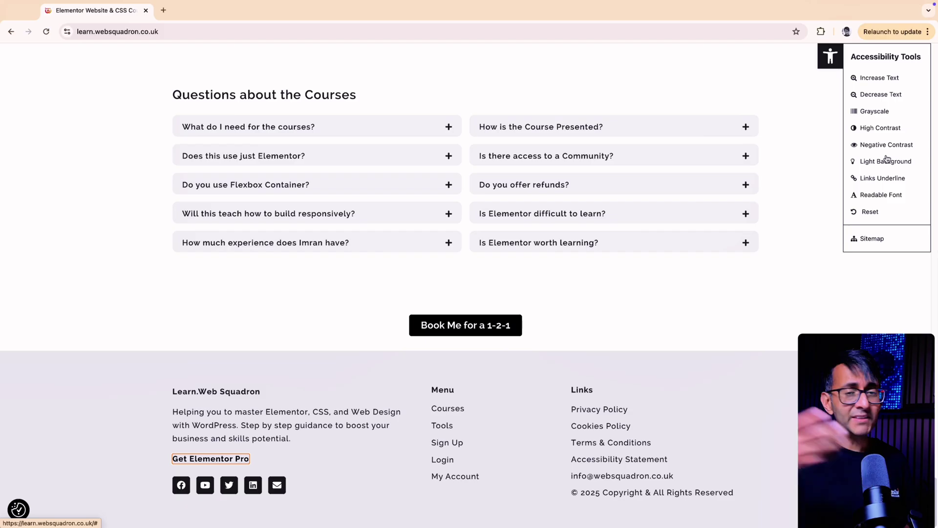
key("Tab")
key("Tab")
key("Tab")
key("Tab")
key("Tab")
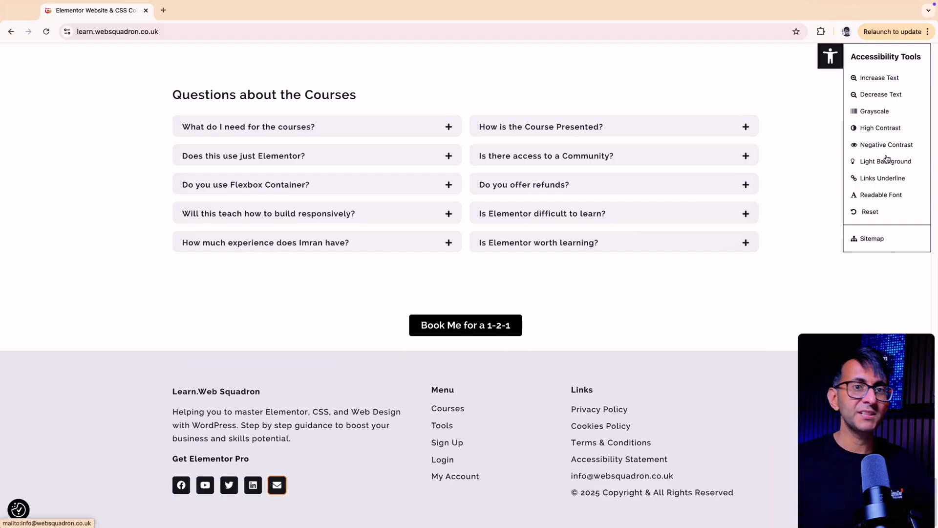
key("shift+Tab")
key("shift+Tab")
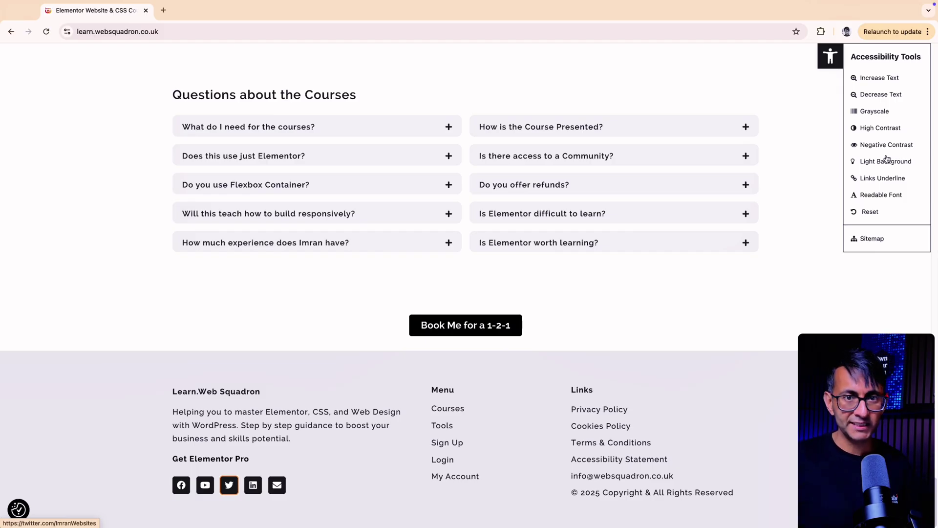
key("Tab")
key("Tab")
key("Tab")
key("Tab")
key("Tab")
key("Tab")
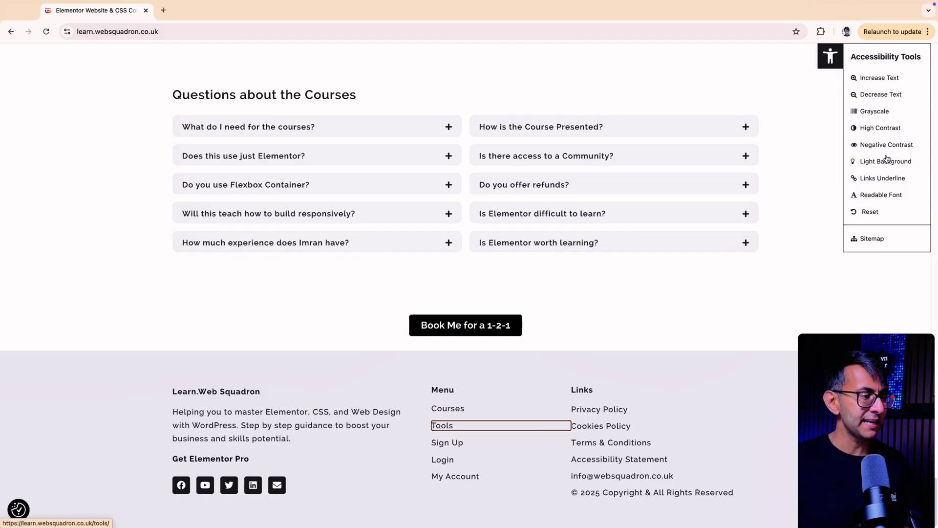
key("Tab")
key("Tab")
key("Tab")
key("Tab")
key("Tab")
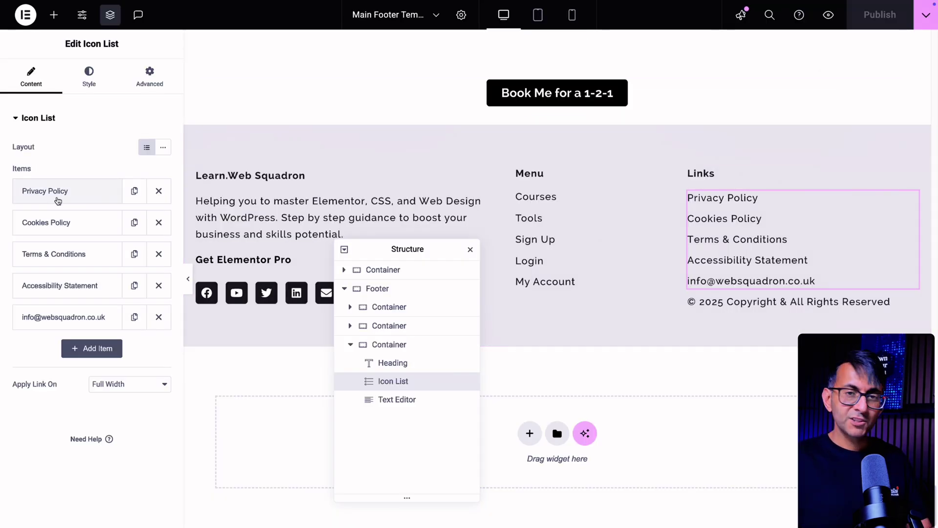
Step: Open the Privacy Policy item's Link Options to show its aria-label custom attribute
left_click(64, 195)
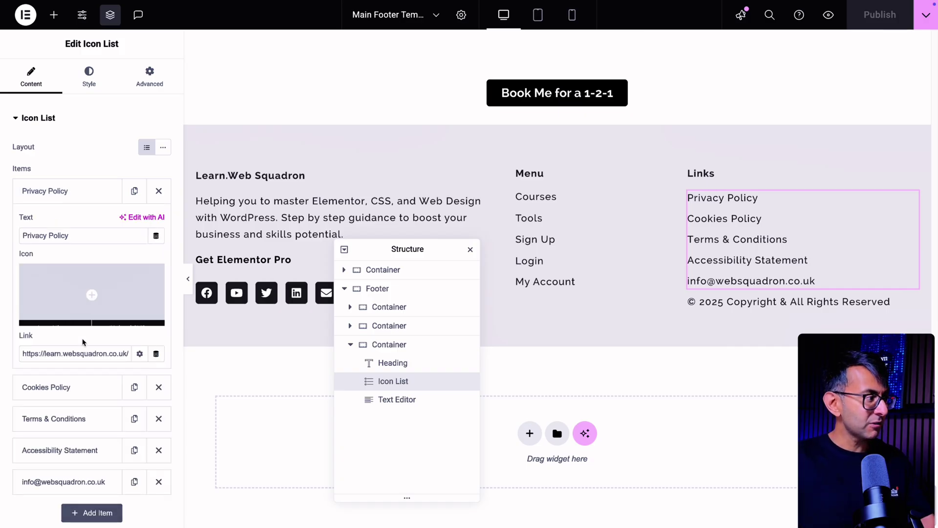
scroll(89, 347, "down", 1)
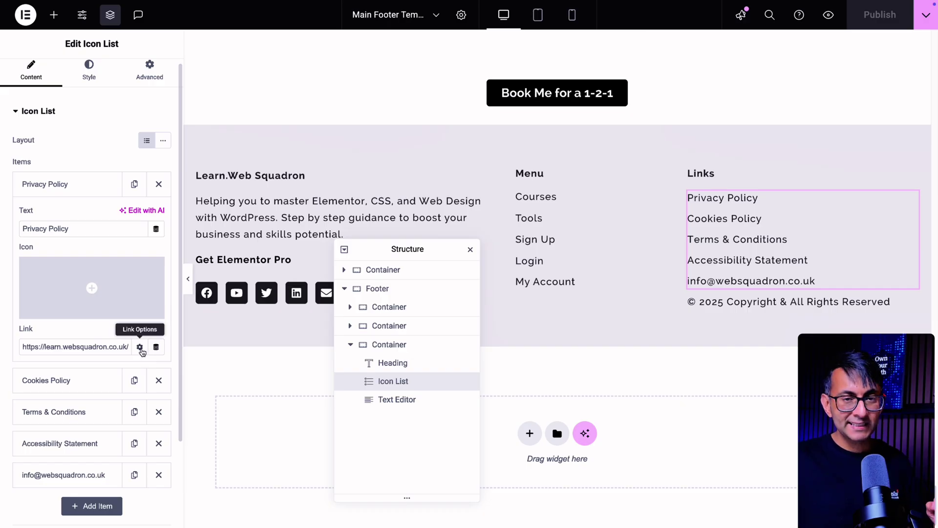
left_click(141, 348)
scroll(42, 412, "down", 2)
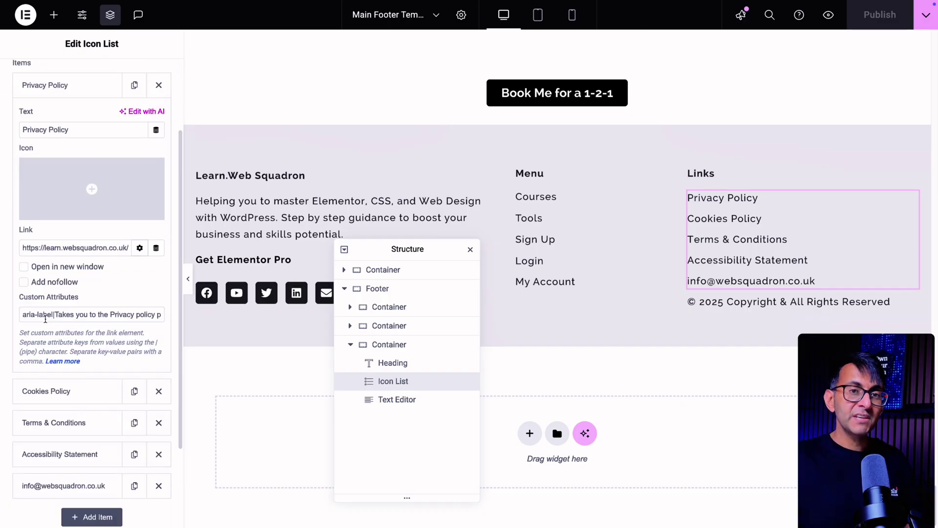